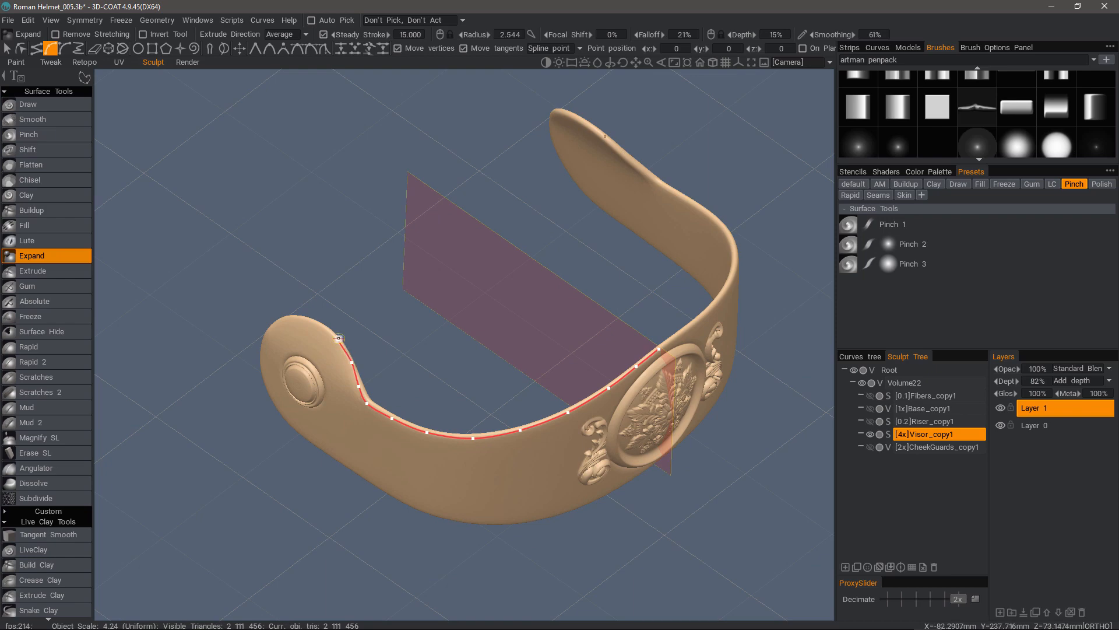
- Place spline curve points around the visor's outer edge, over its rounded end and along the opposite rim to the symmetry plane
left_click(339, 338)
left_click(316, 325)
left_click_drag(316, 324, 416, 335, "alt")
left_click(479, 412)
left_click(465, 430)
left_click_drag(457, 461, 465, 430, "alt")
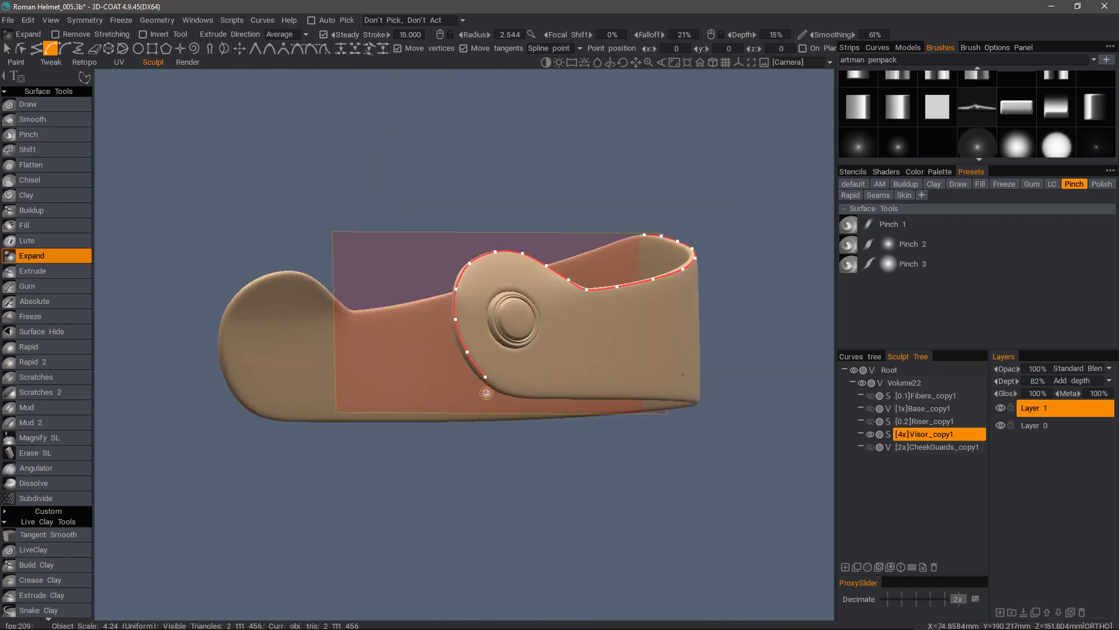
left_click_drag(486, 392, 379, 230, "alt")
left_click(403, 237)
left_click_drag(640, 291, 468, 281, "alt")
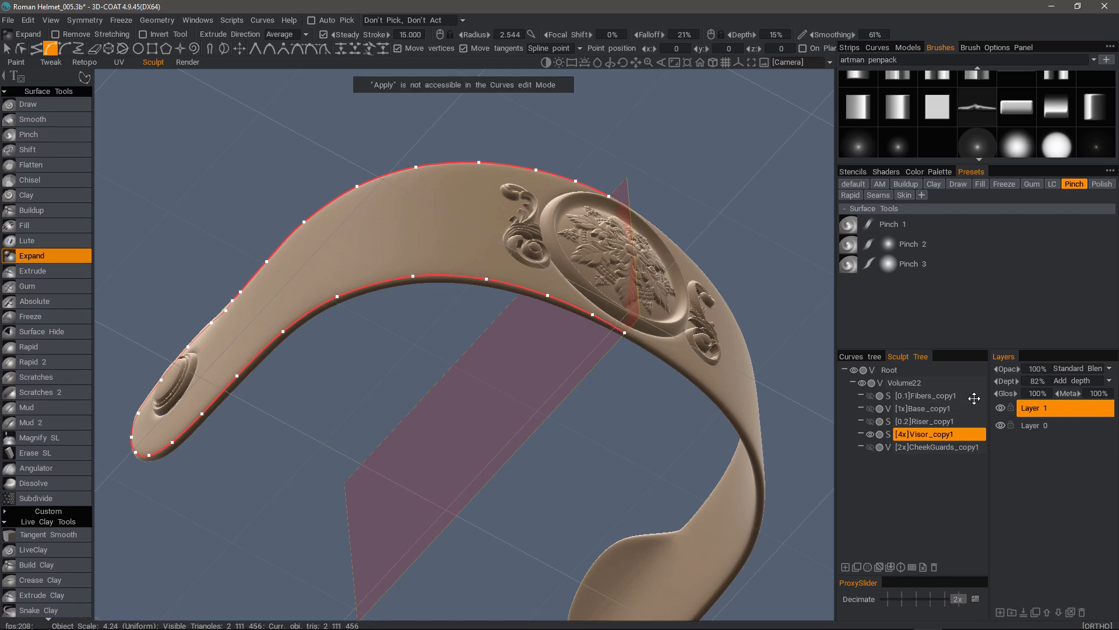
- Add a new layer and rename Layer 1 as Ornaments
double_click(1041, 425)
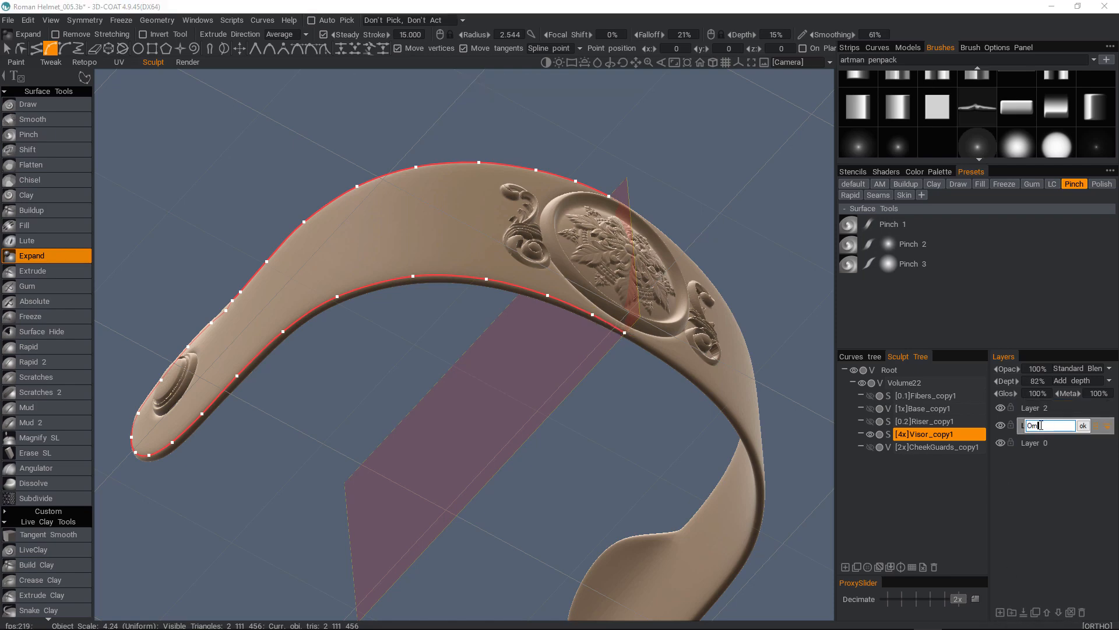
type("Ornaments")
key("Return")
- Run the Expand brush along the visor's edge curve with the solid round alpha at 31% depth
left_click_drag(747, 344, 561, 283, "alt")
left_click_drag(475, 471, 657, 208, "alt")
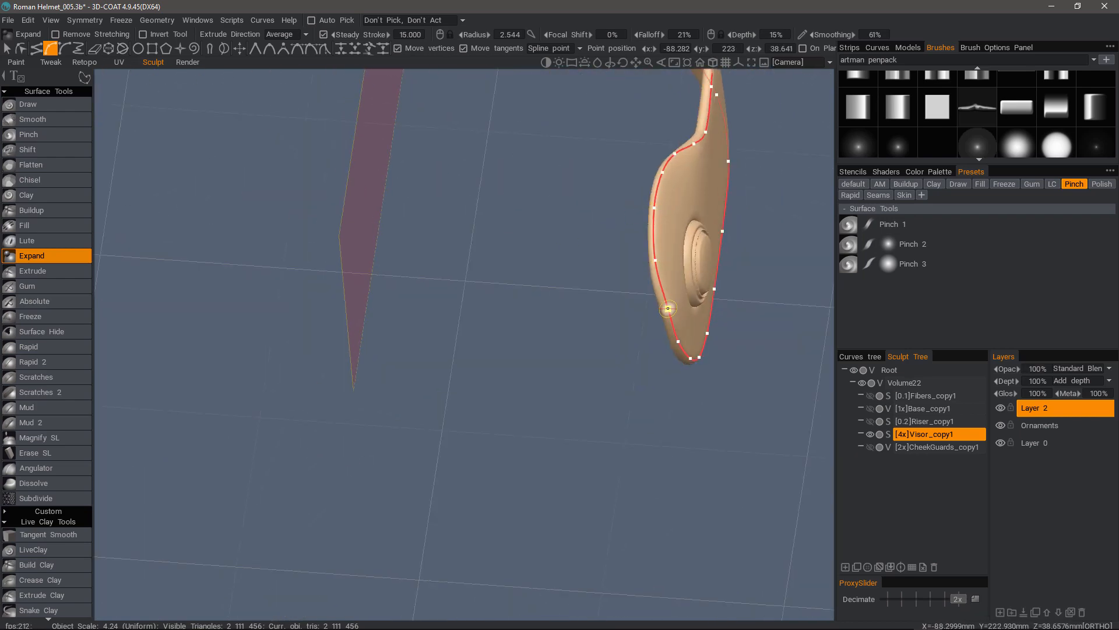
left_click_drag(344, 152, 566, 304, "alt")
left_click_drag(559, 252, 365, 212, "alt")
right_click(365, 213)
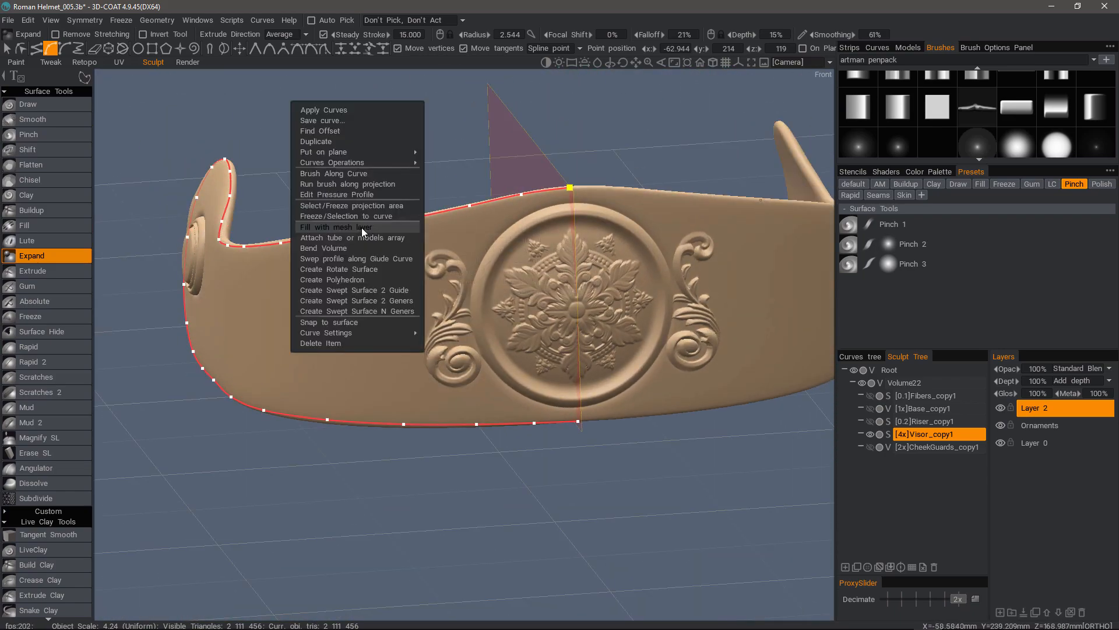
mouse_move(253, 169)
left_mouse_down("alt")
mouse_move(420, 317)
mouse_move(356, 297)
left_mouse_up("alt")
right_click_drag(356, 297, 375, 367, "alt")
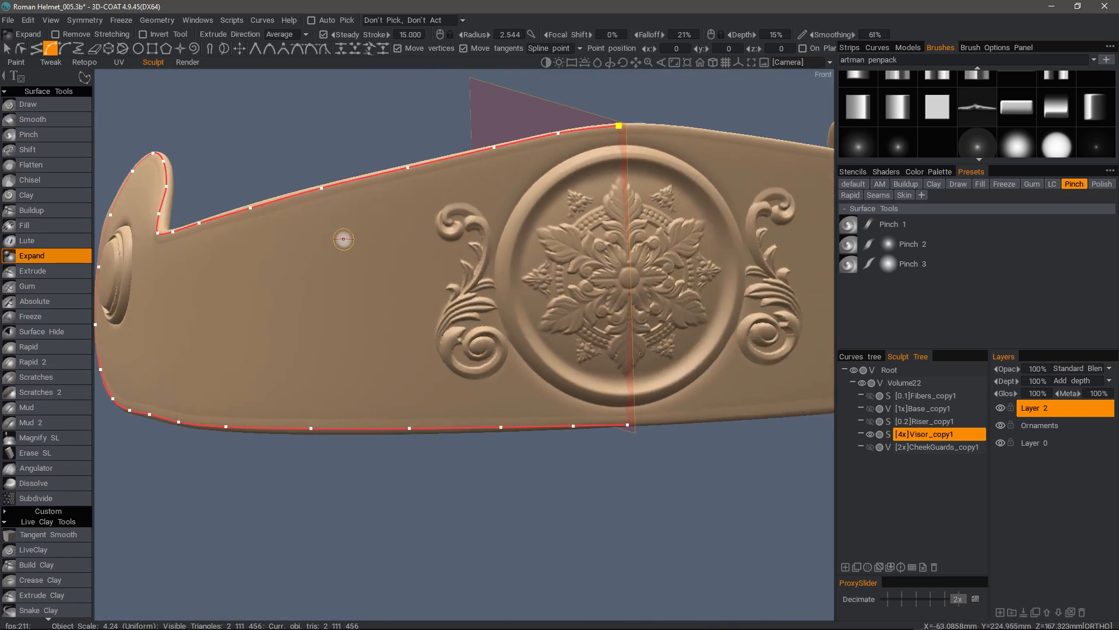
scroll(921, 124, "down", 2)
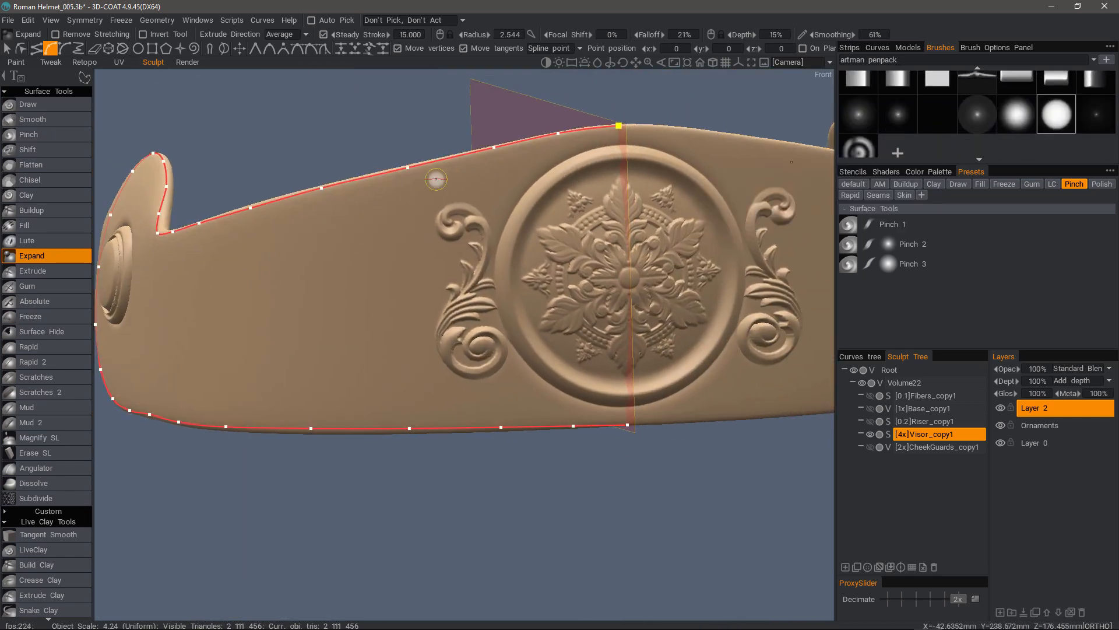
right_click(362, 120)
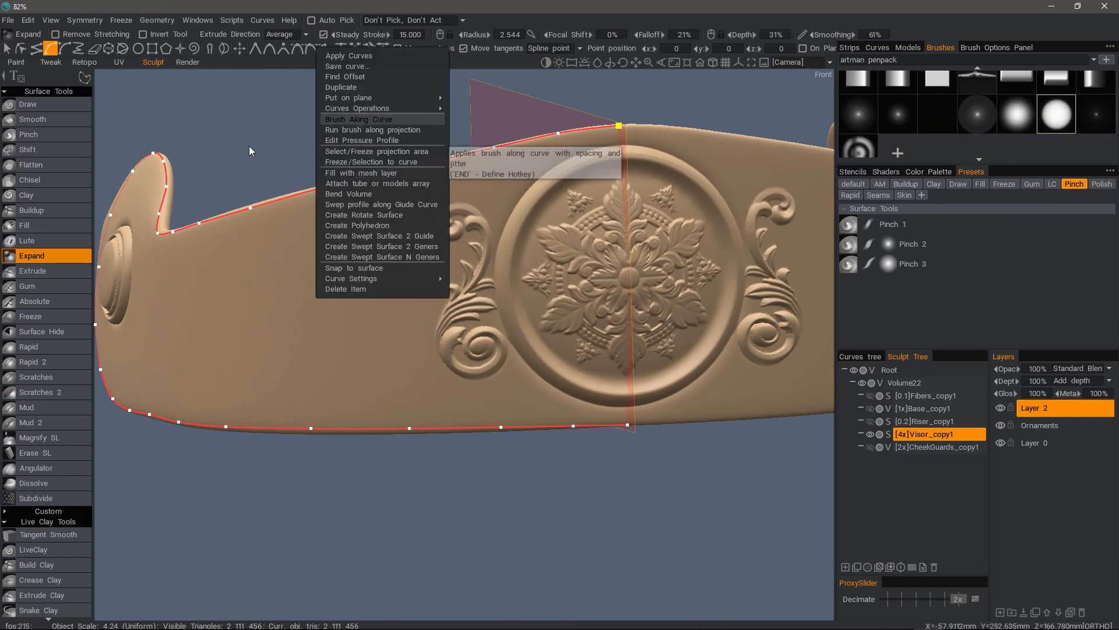
mouse_move(250, 146)
left_mouse_down("alt")
mouse_move(333, 170)
mouse_move(214, 395)
mouse_move(260, 252)
left_mouse_up("alt")
- Select points of the edge curve near the visor's rounded end and switch to selecting the whole curve
left_click(23, 49)
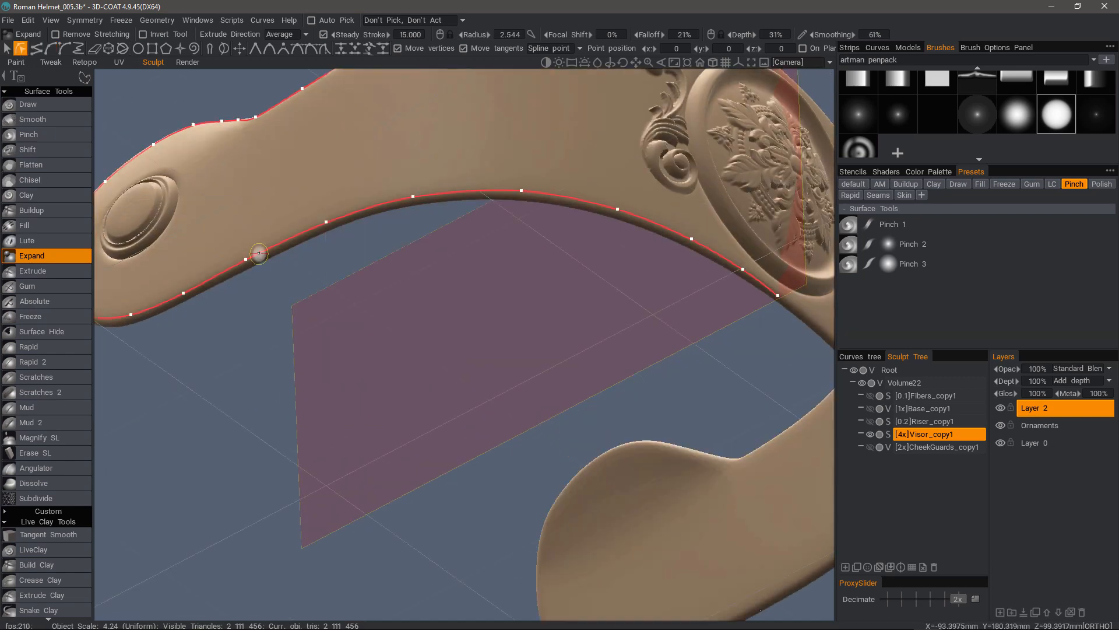
left_click(245, 257)
mouse_move(305, 284)
left_mouse_down("alt")
mouse_move(417, 413)
mouse_move(594, 404)
mouse_move(418, 340)
mouse_move(308, 254)
mouse_move(327, 156)
left_mouse_up("alt")
left_click(327, 154)
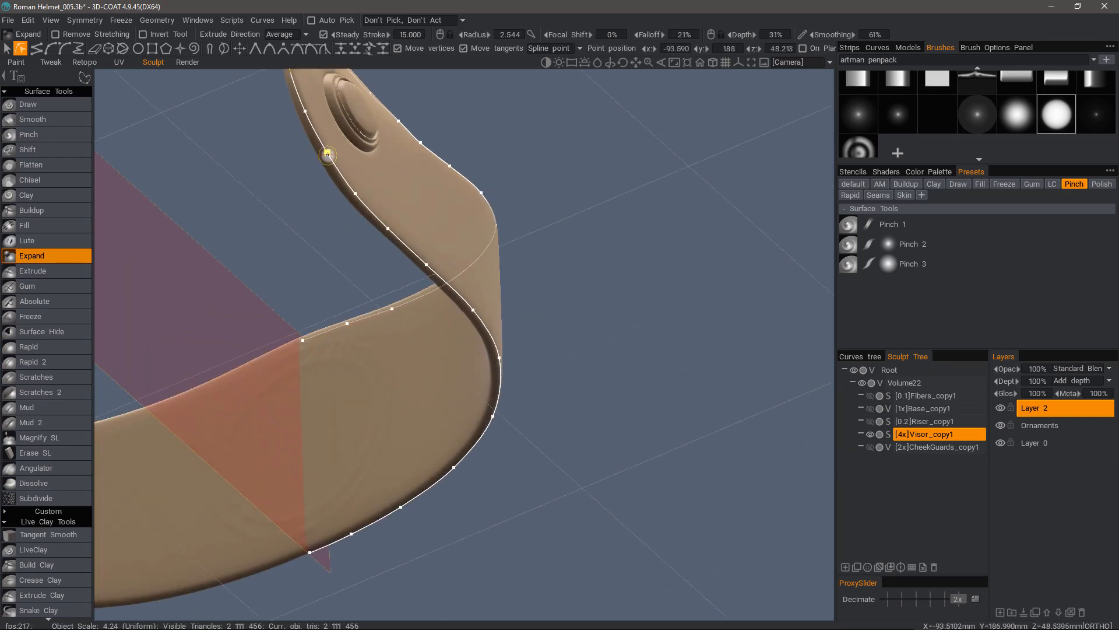
left_click_drag(358, 198, 350, 221, "alt")
left_click(7, 49)
left_click_drag(416, 151, 440, 180, "alt")
right_click(440, 180)
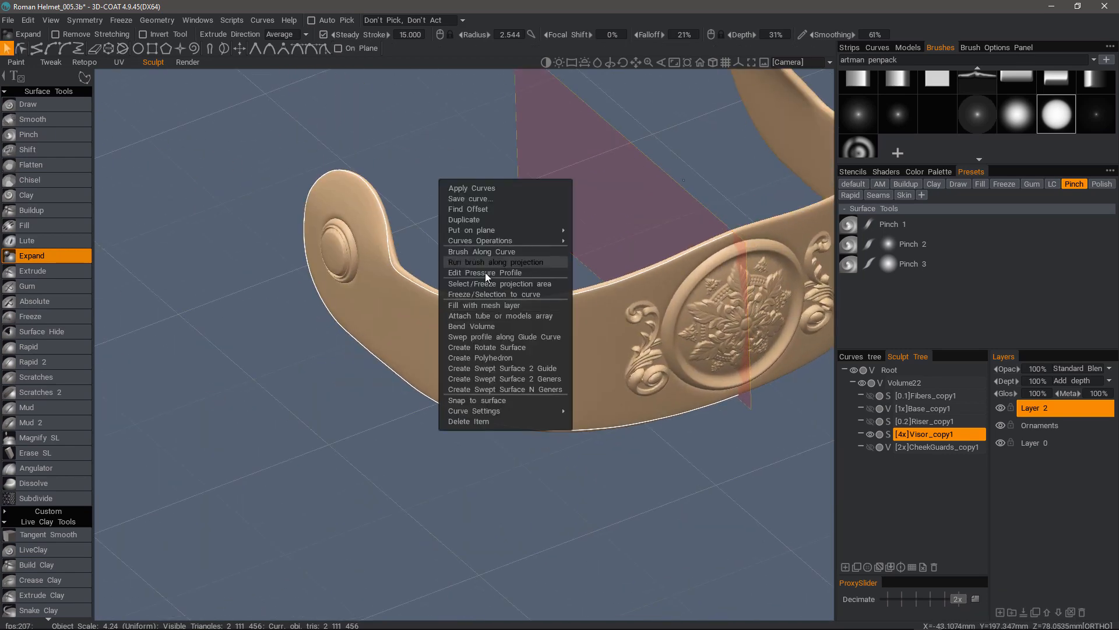
mouse_move(401, 141)
right_mouse_down("alt")
mouse_move(408, 267)
mouse_move(321, 298)
right_mouse_up("alt")
left_click_drag(320, 298, 383, 169, "alt")
right_click_drag(382, 169, 387, 190, "alt")
key("Return")
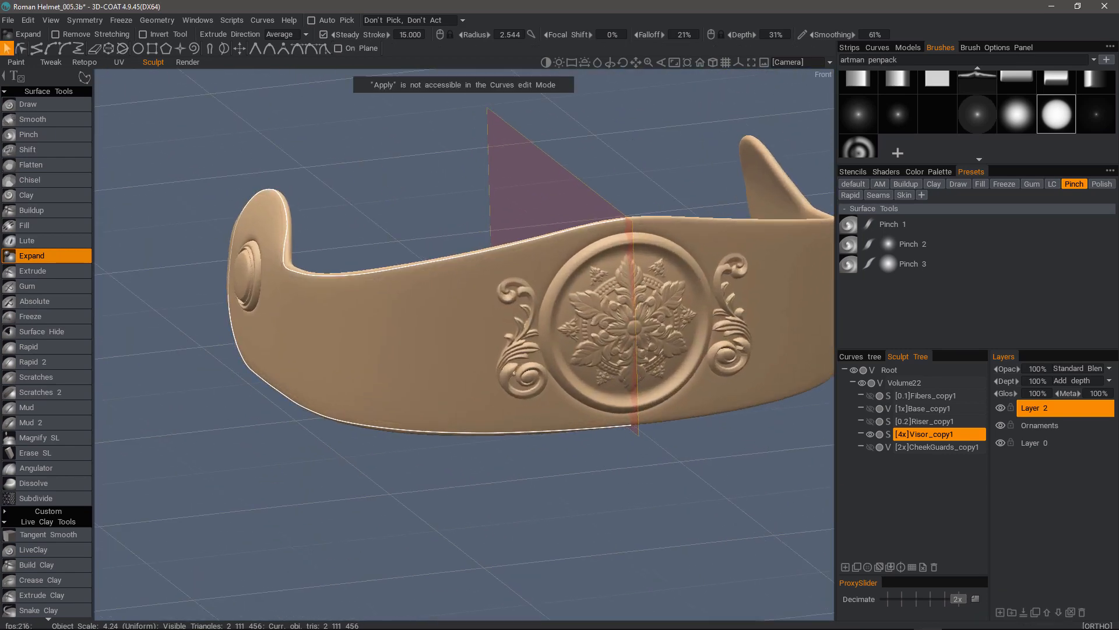
- Check the brush options and run the Expand brush along the visor's edge curve at 49% depth
scroll(995, 98, "up", 1)
scroll(1002, 105, "up", 1)
left_click(997, 47)
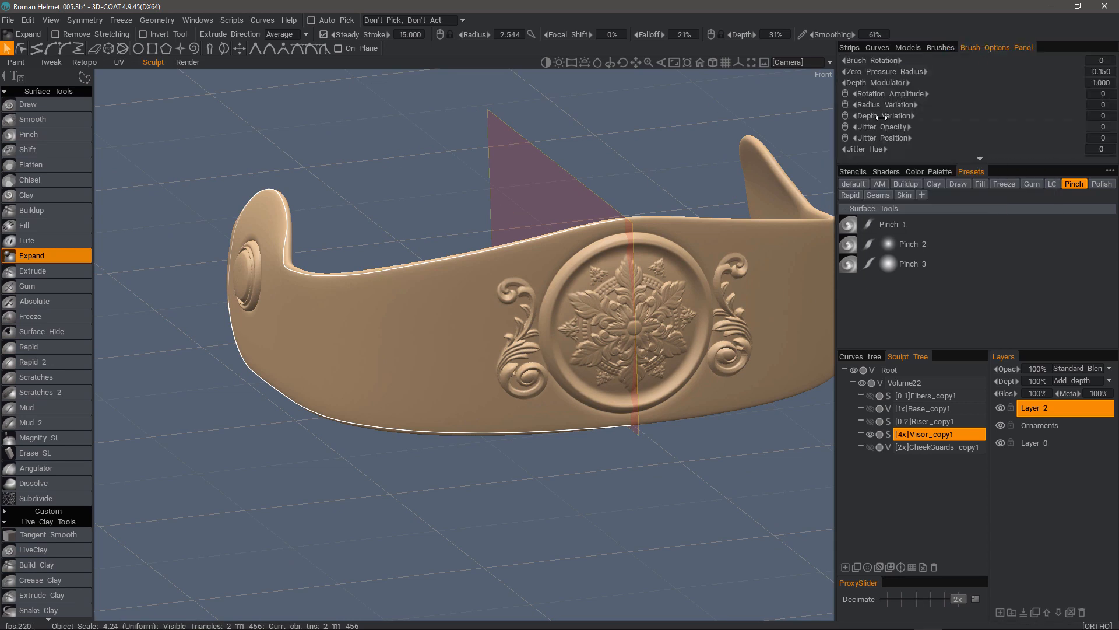
scroll(874, 111, "down", 5)
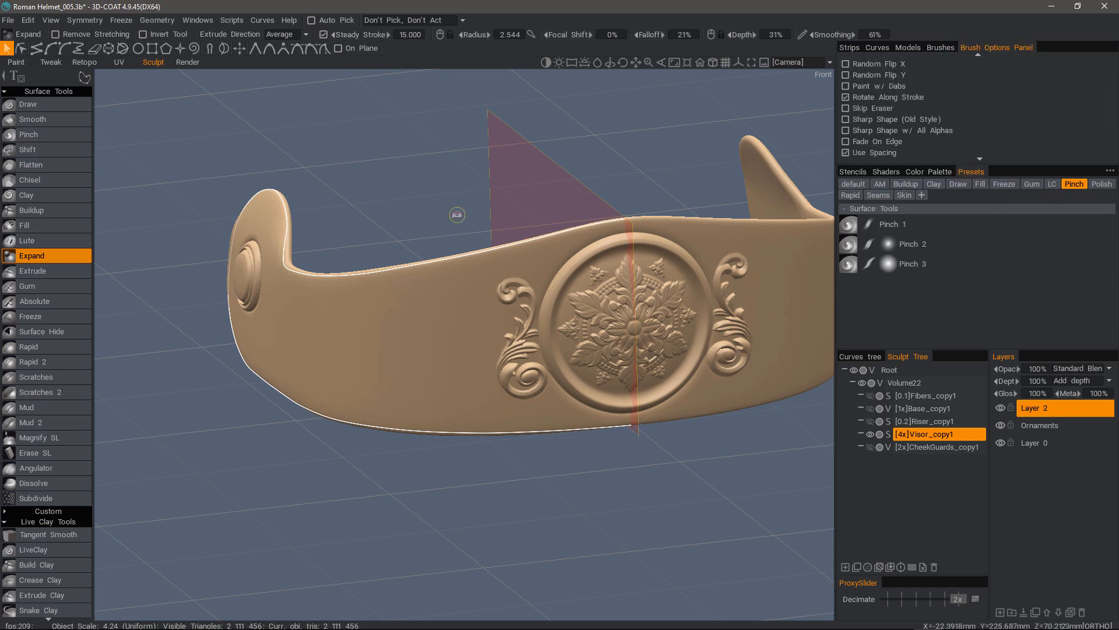
left_click_drag(526, 247, 534, 247, "alt")
right_click(422, 266)
left_click(402, 215)
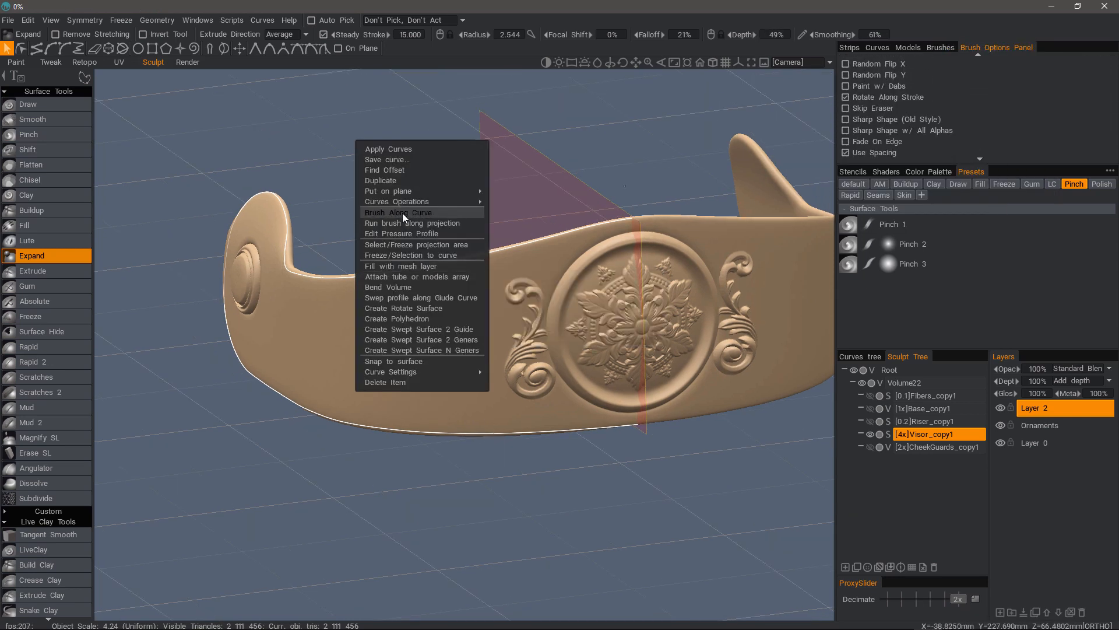
mouse_move(571, 279)
left_mouse_down("alt")
mouse_move(348, 330)
mouse_move(532, 512)
mouse_move(511, 412)
mouse_move(547, 500)
left_mouse_up("alt")
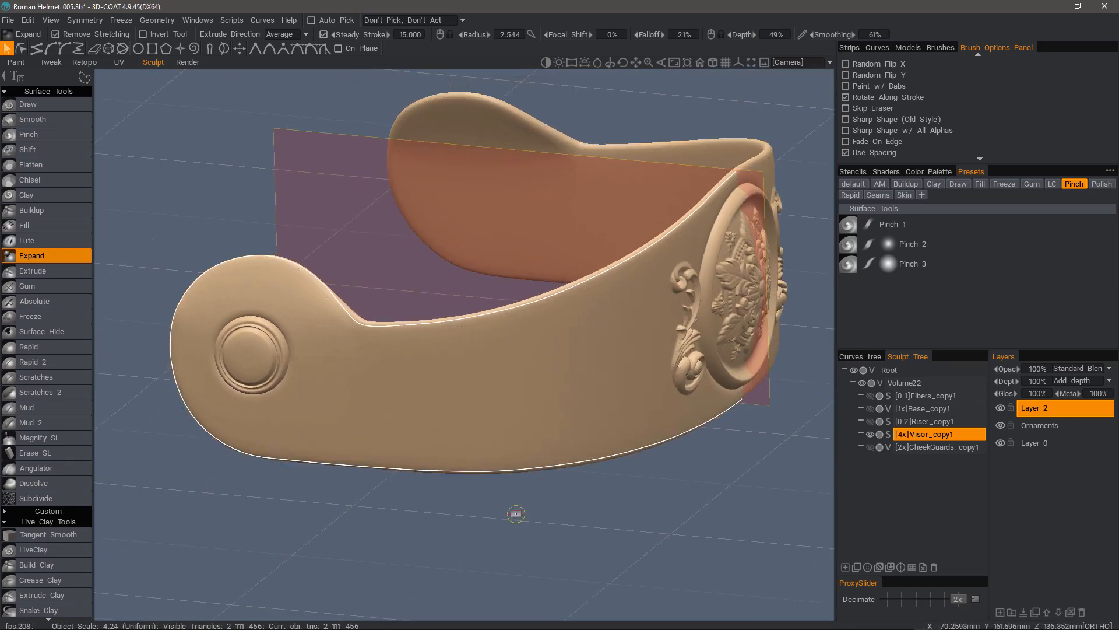
- Save the Roman helmet scene file
scroll(88, 527, "down", 5)
scroll(88, 369, "down", 4)
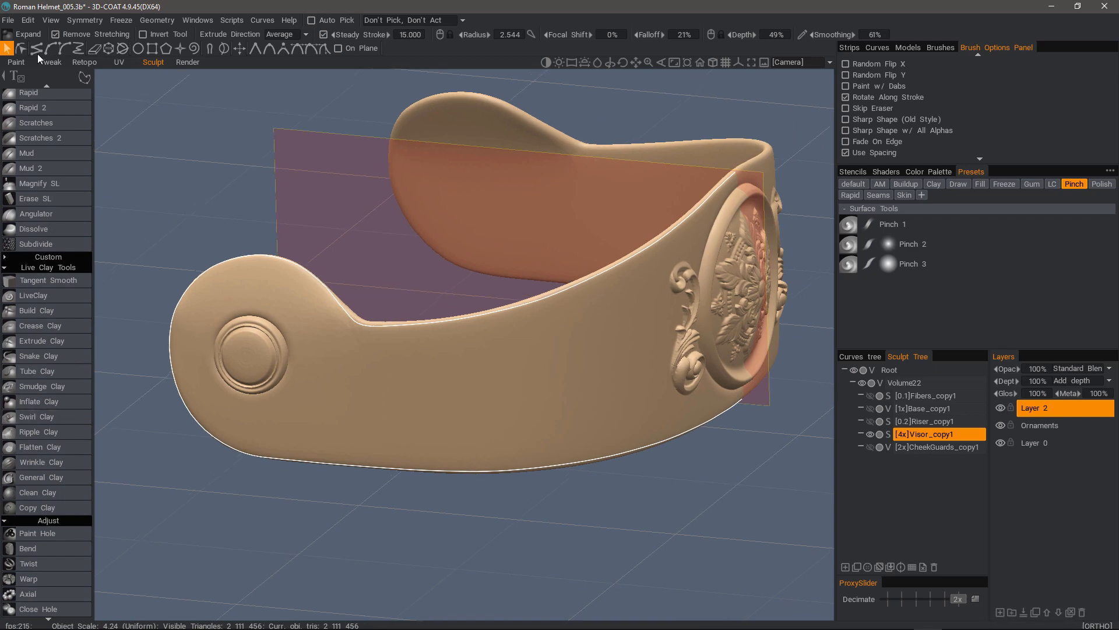
left_click(8, 20)
left_click(35, 149)
- Run Extrude Clay along the visor's edge curve with detail 4.300, radius 2.363 and depth 70%
left_click(42, 341)
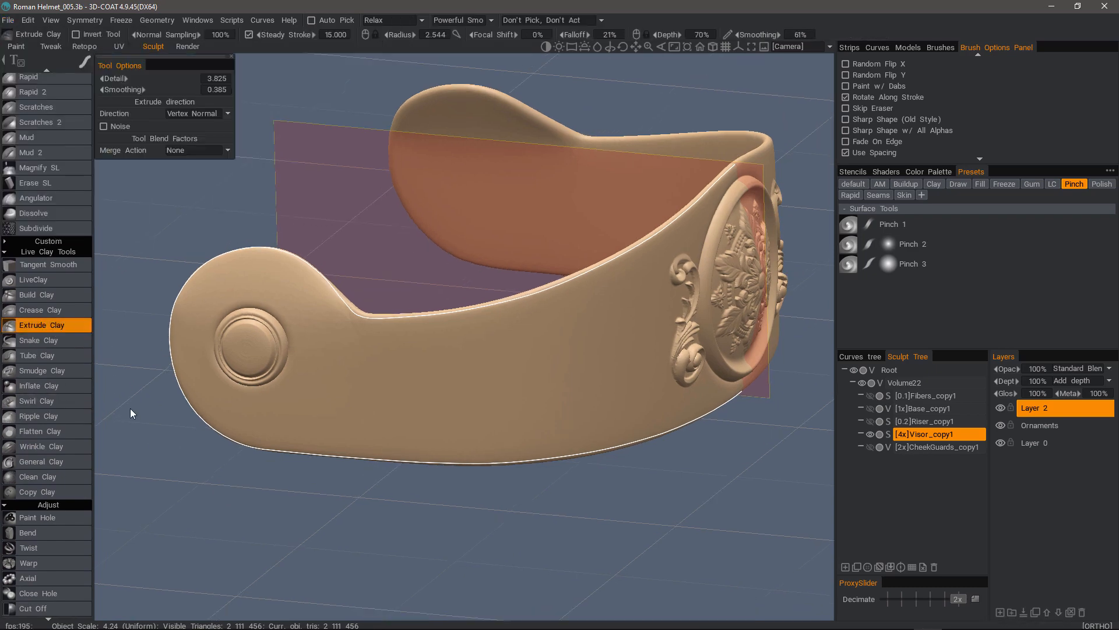
left_click_drag(277, 183, 689, 112)
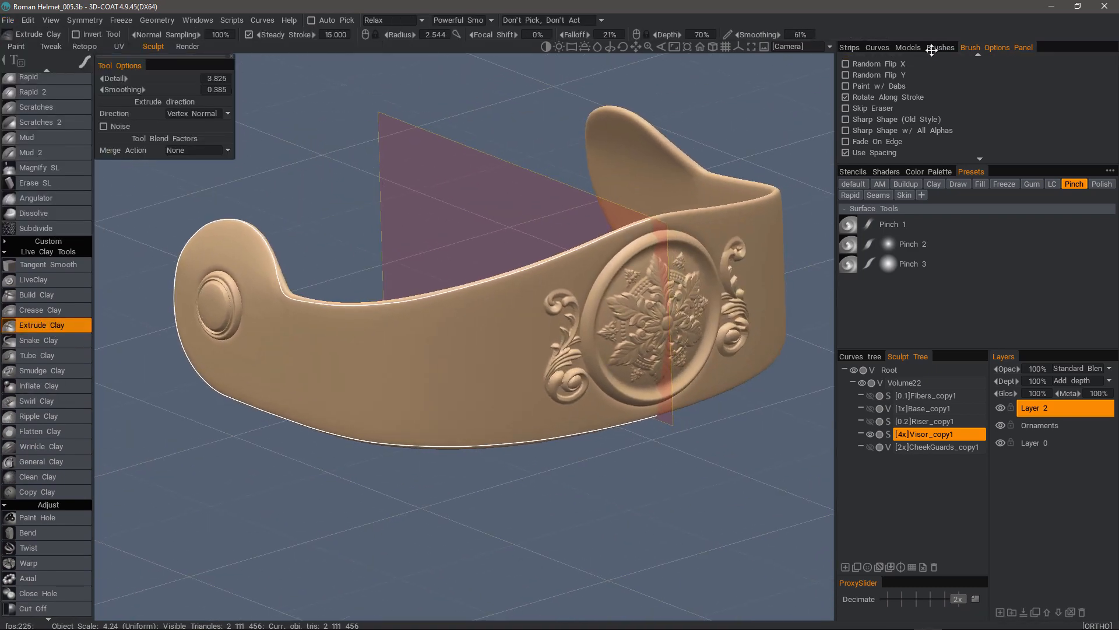
left_click_drag(190, 76, 191, 76)
left_click_drag(541, 140, 318, 225)
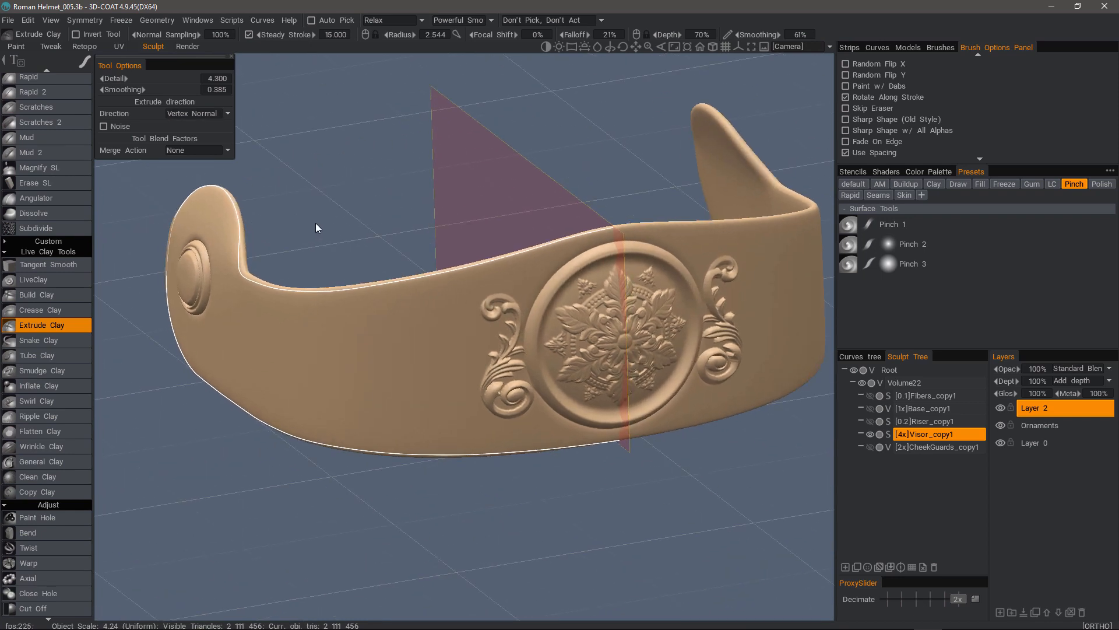
key("Return")
key("Escape")
right_click(377, 285)
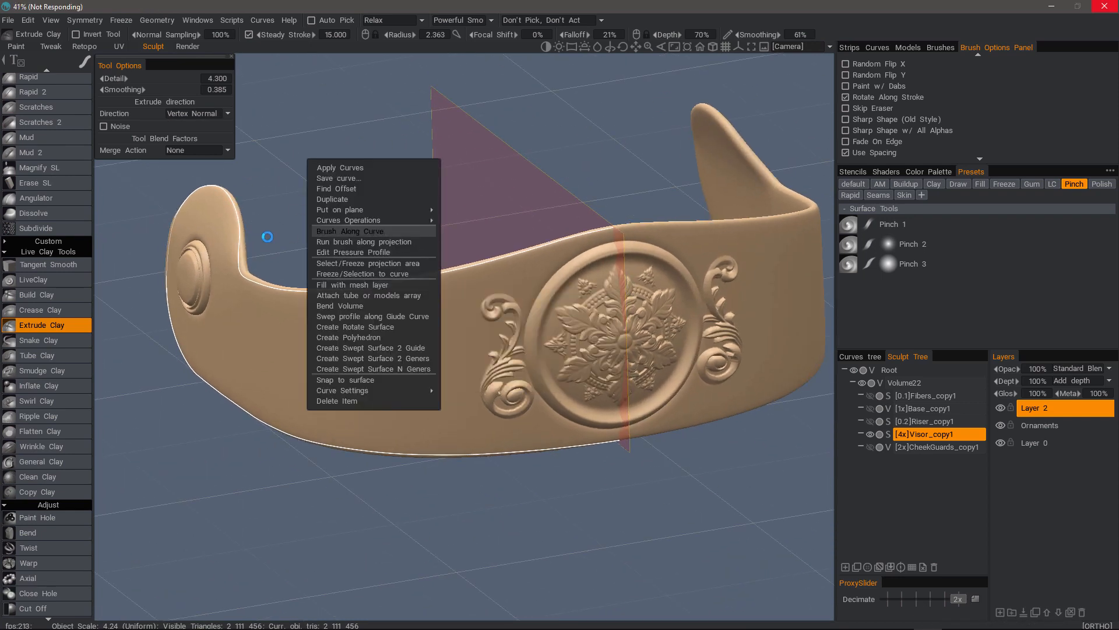
- Hide Curve0 to view the raised border around the visor without the guide curve
scroll(378, 160, "up", 3)
mouse_move(378, 159)
left_mouse_down()
mouse_move(292, 287)
mouse_move(420, 327)
mouse_move(343, 352)
mouse_move(410, 369)
mouse_move(466, 402)
left_mouse_up()
scroll(342, 352, "down", 3)
left_click(852, 358)
left_click(862, 408)
left_click_drag(490, 245, 600, 242)
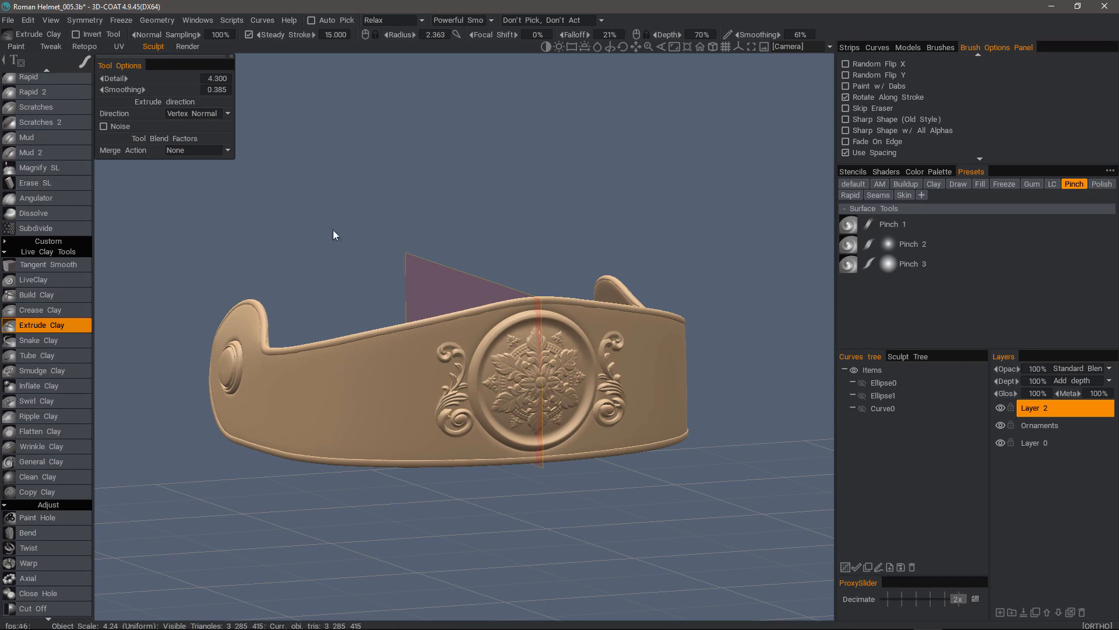
left_click_drag(335, 235, 428, 263)
- Hide Visor_copy1, show CheekGuards_copy1 and convert the cheek guards to surface mode
left_click(870, 434)
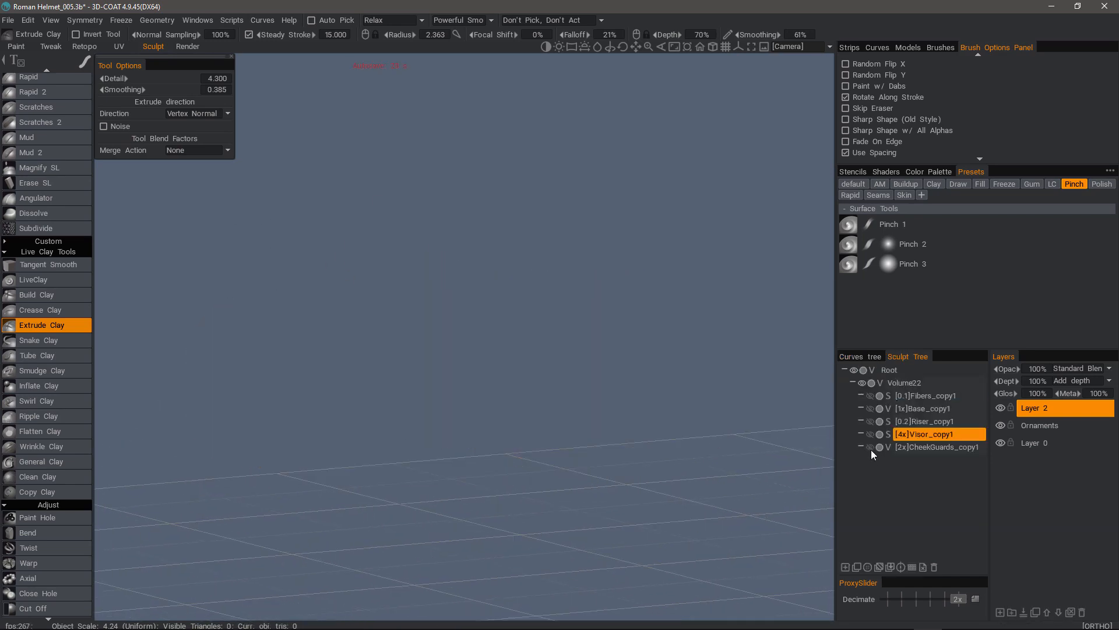
left_click(870, 447)
left_click_drag(700, 300, 784, 331)
left_click(888, 446)
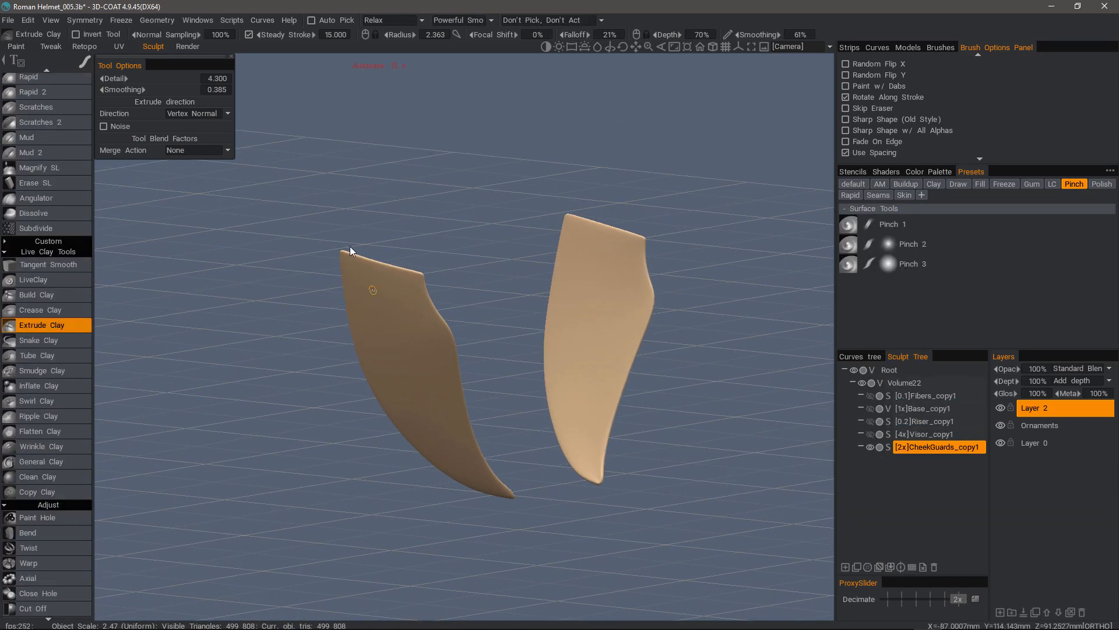
- Turn on mirror symmetry between the two cheek guards
scroll(410, 272, "up", 5)
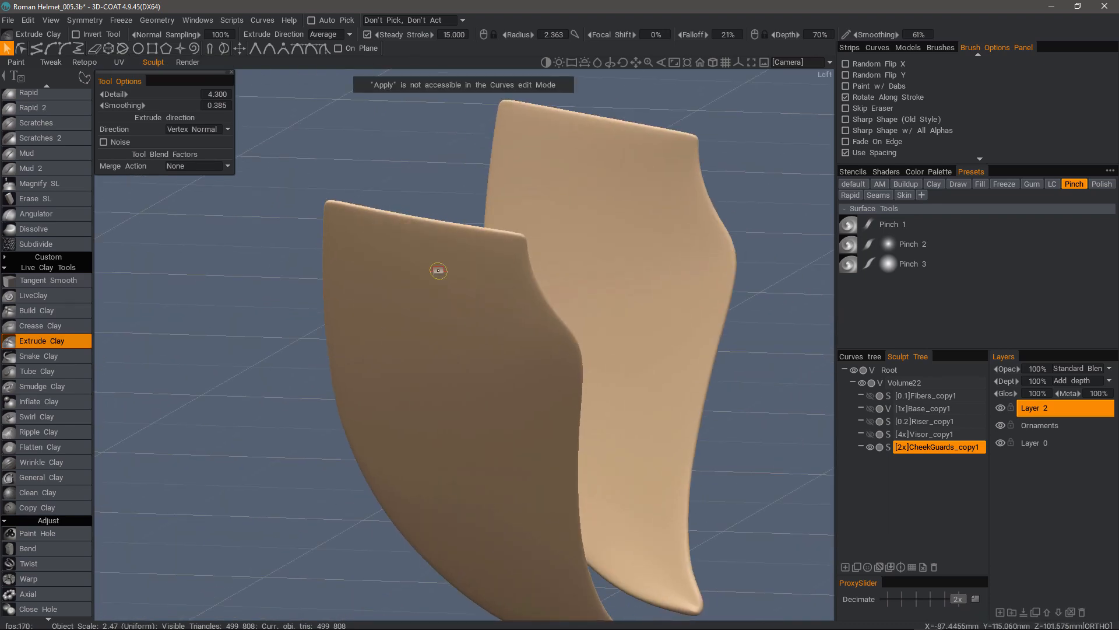
key("s")
left_click(365, 206)
left_click_drag(309, 211, 278, 372)
scroll(322, 209, "up", 3)
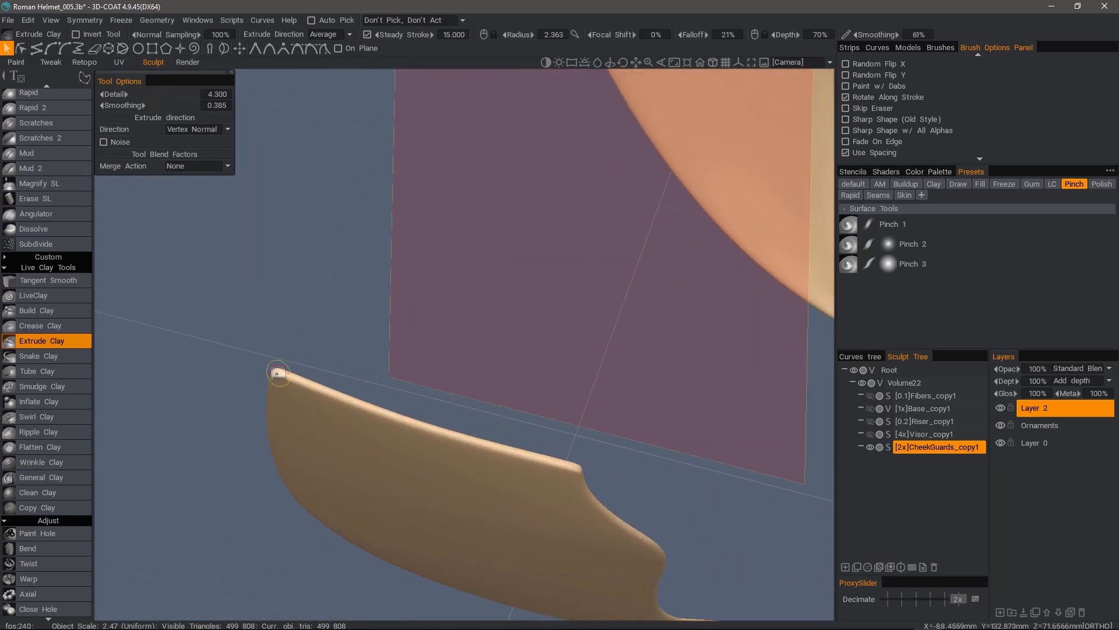
scroll(830, 401, "down", 1)
- Add a new layer and name it Cheekguards
double_click(1037, 411)
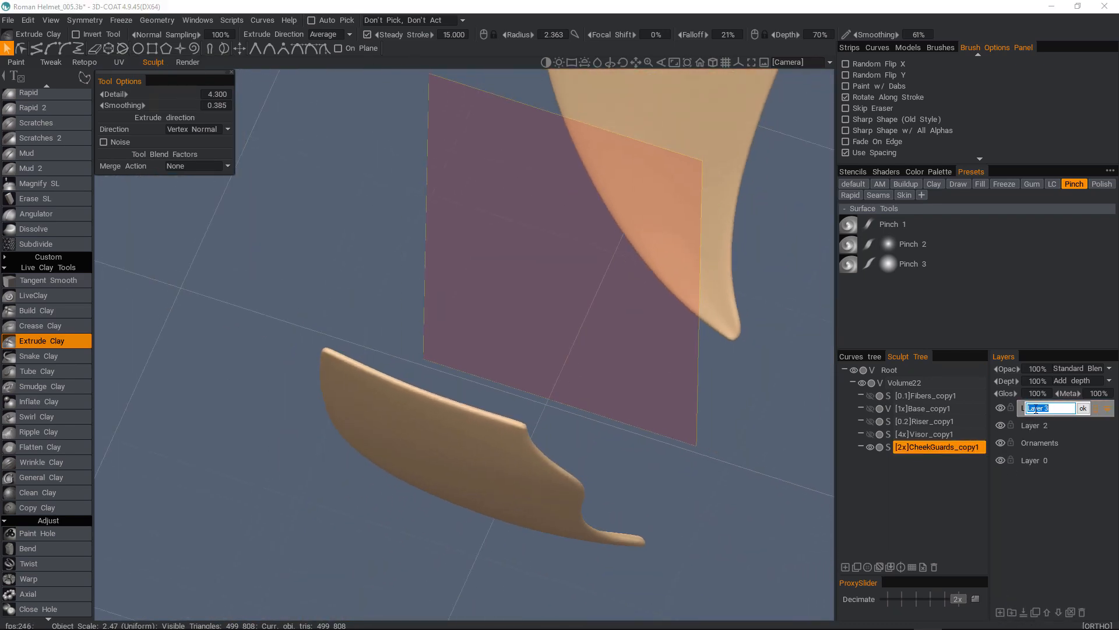
type("Cheekguards")
key("Return")
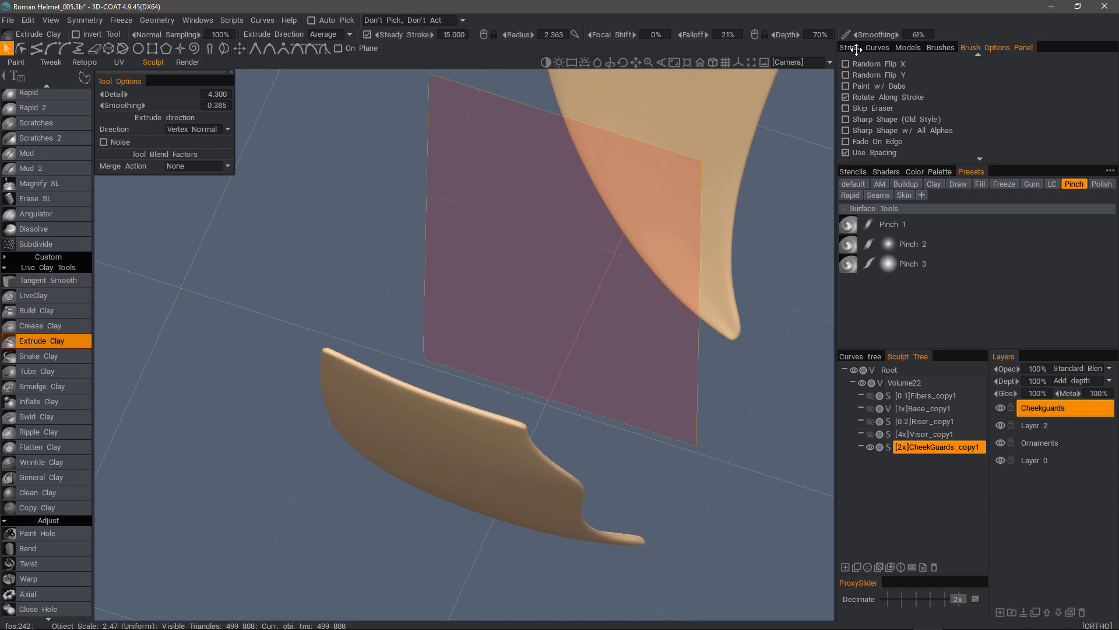
- Convert the CheekGuards_copy1 volume to voxels and back to surface mode
left_click(940, 47)
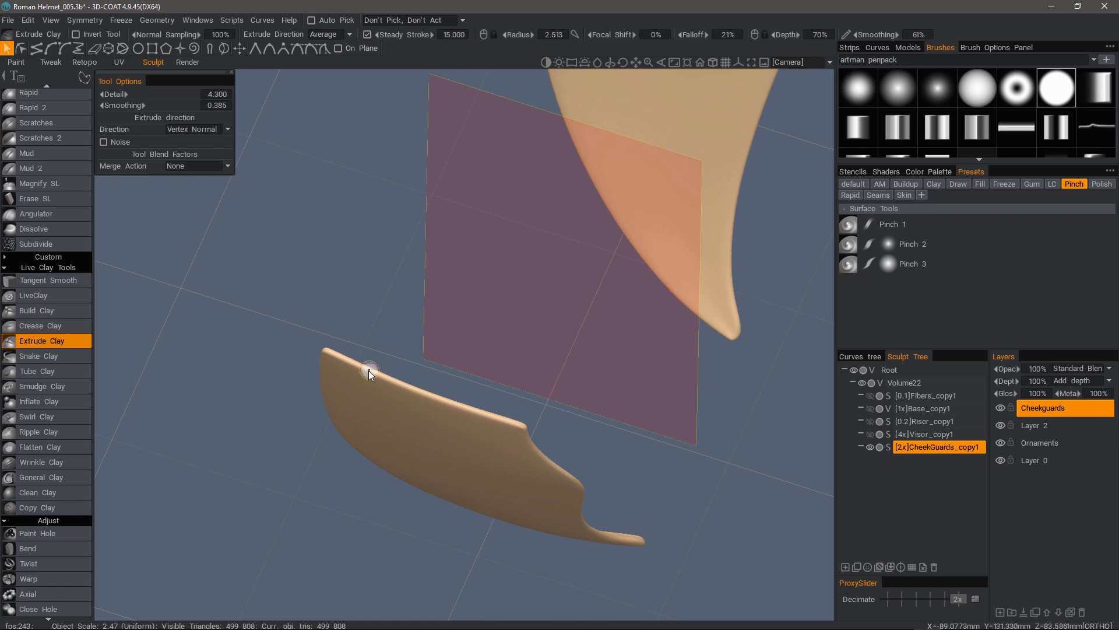
right_click(928, 446)
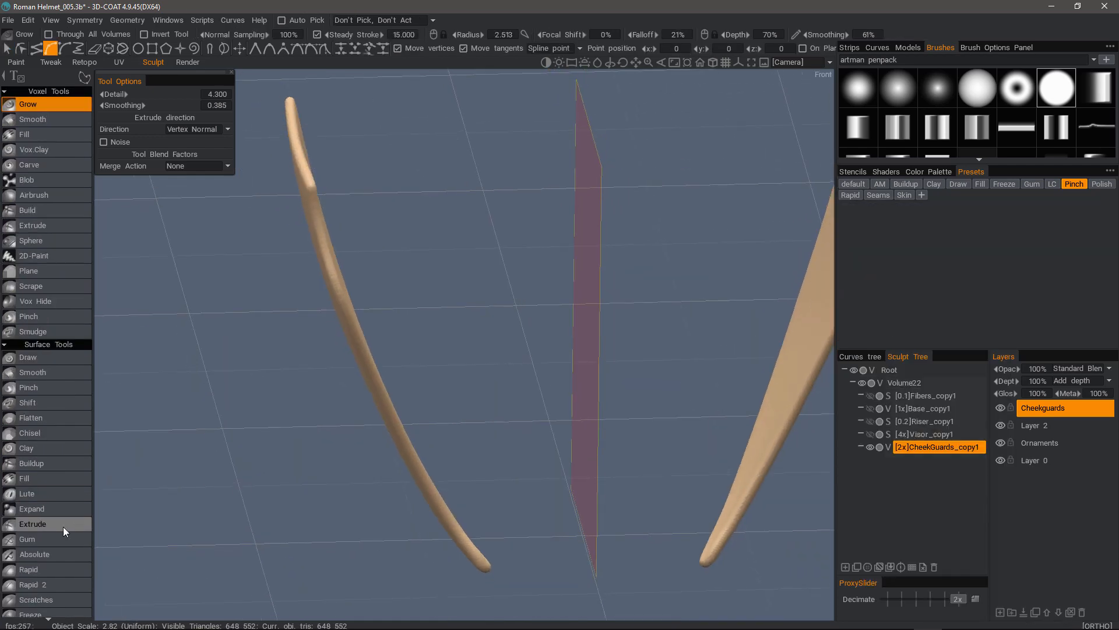
scroll(59, 565, "down", 10)
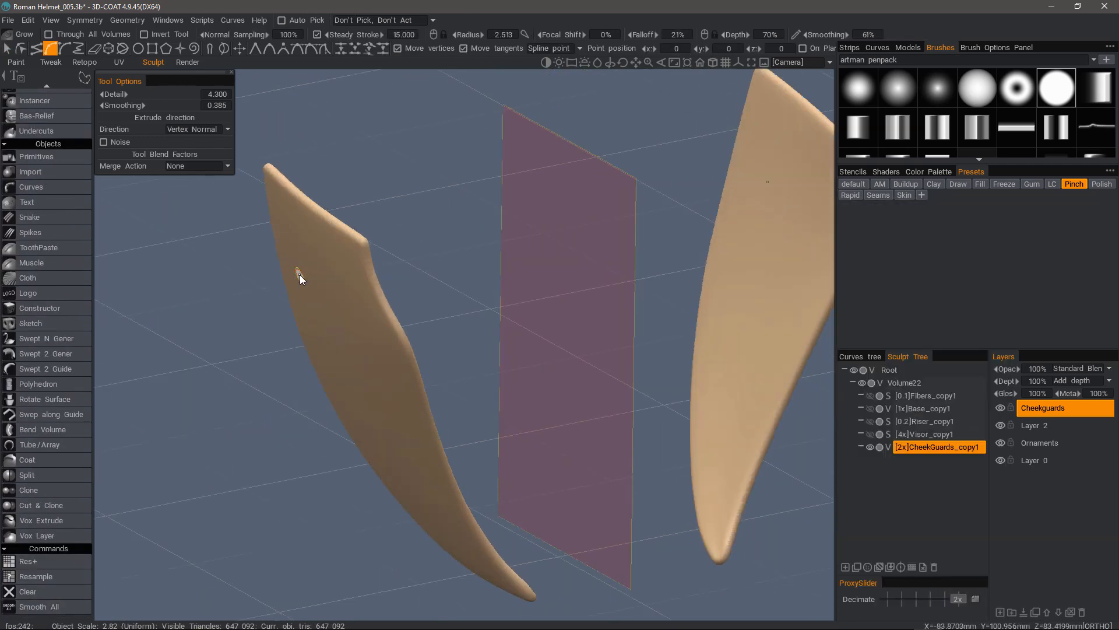
left_click(887, 447)
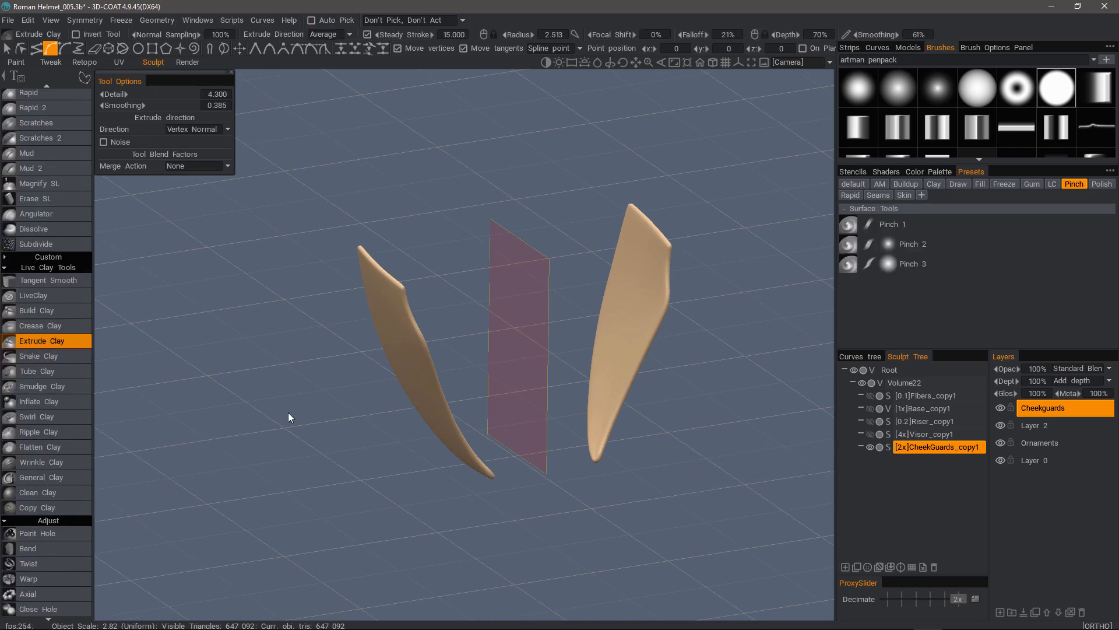
- Place spline curve points around the full outer edge of one cheek guard
right_click_drag(287, 338, 341, 270)
left_click_drag(341, 271, 249, 394)
left_click(472, 344)
left_click(545, 365)
left_click(582, 374)
left_click_drag(574, 379, 388, 338, "alt")
left_click(347, 219)
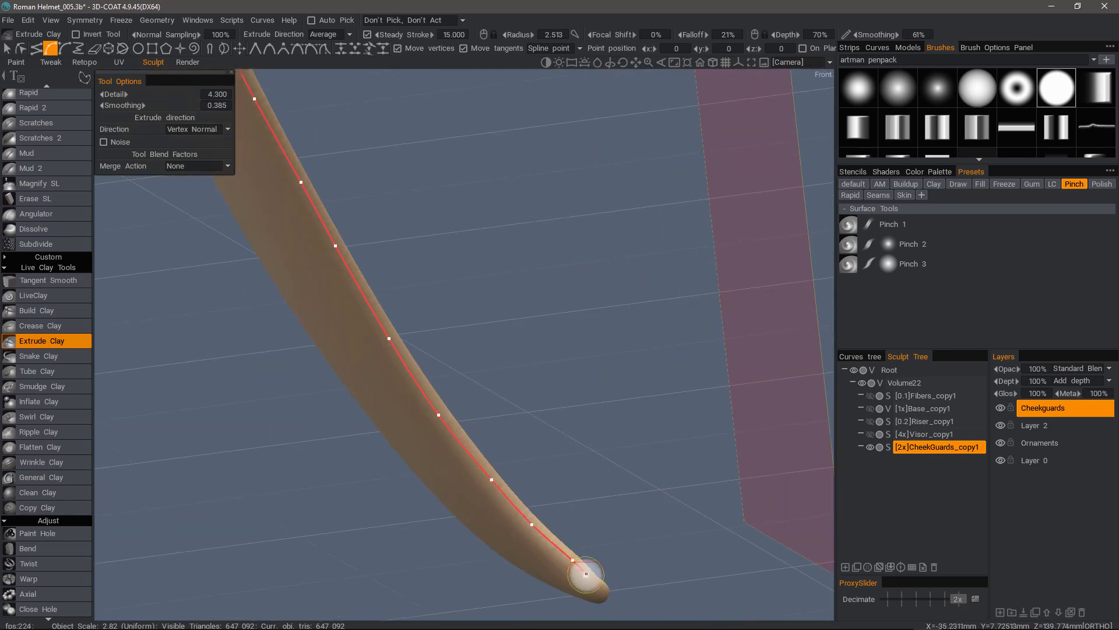
left_click_drag(586, 573, 532, 418, "alt")
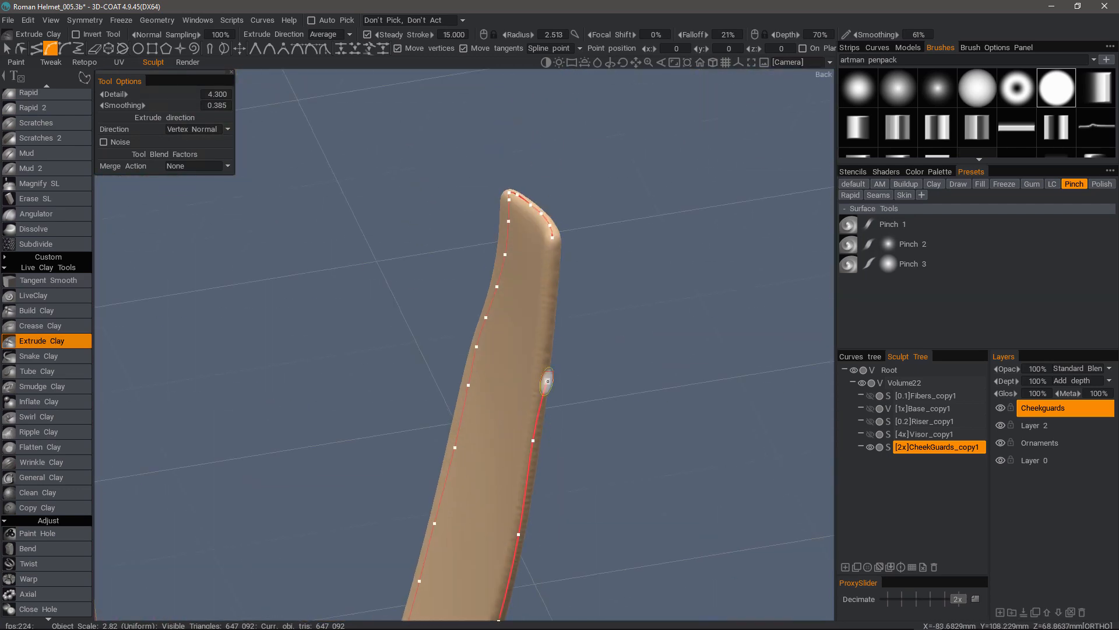
left_click_drag(544, 285, 699, 510, "alt")
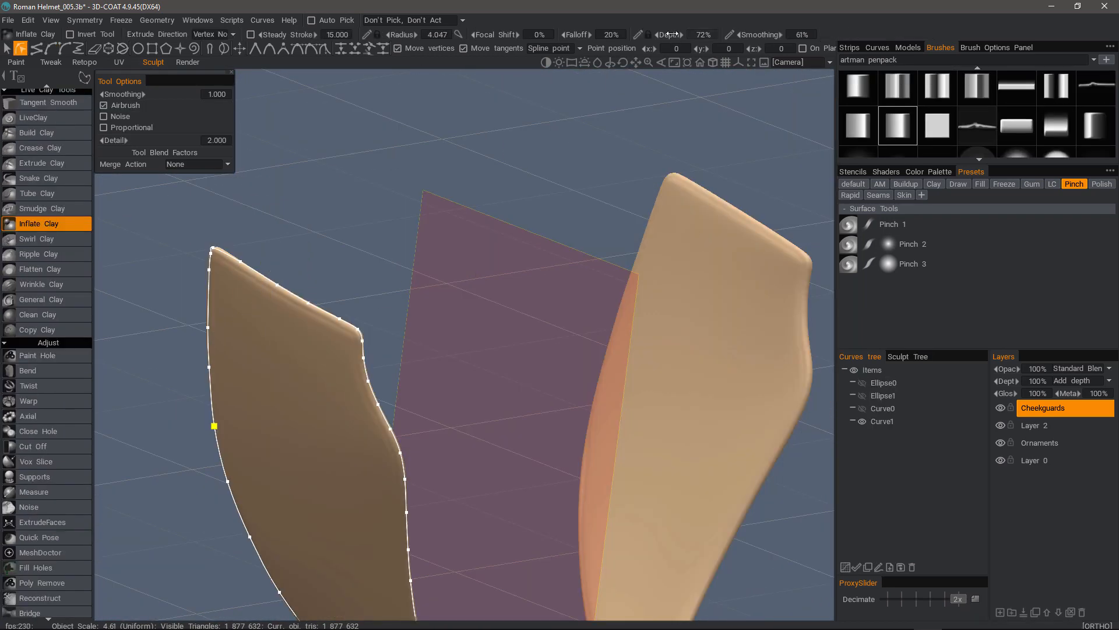
- Run the Inflate Clay brush along the cheek guard's edge curve at 57% depth and hide the curve
right_click(297, 296)
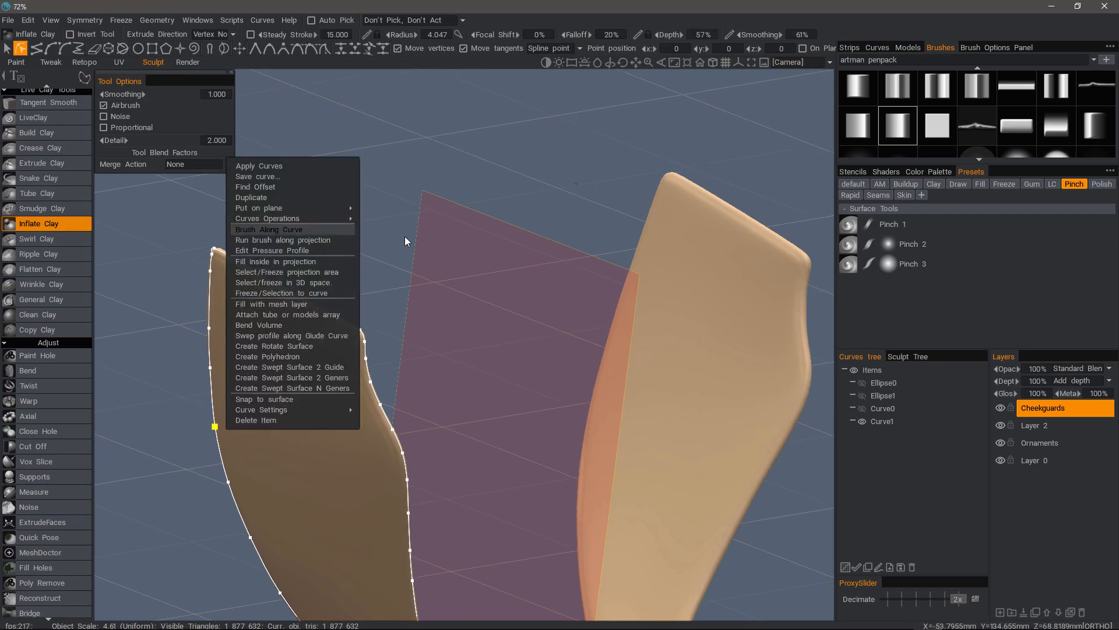
mouse_move(404, 236)
left_mouse_down("alt")
mouse_move(482, 444)
mouse_move(332, 305)
mouse_move(206, 334)
left_mouse_up("alt")
left_click(862, 421)
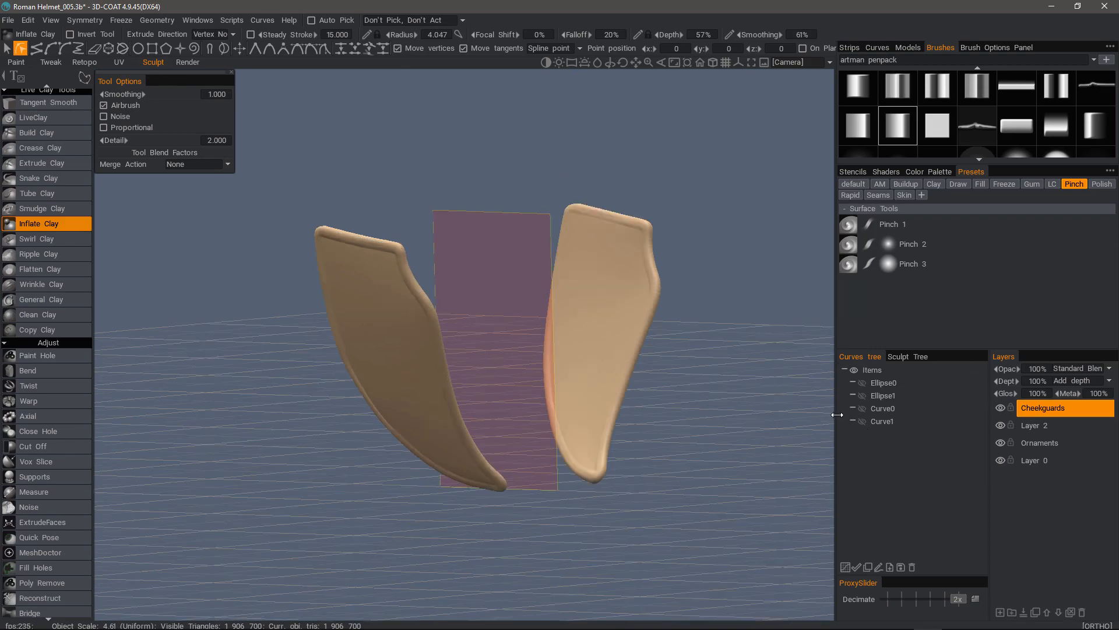
- Show the visor and base volumes and extrude Base_copy1 by 0.7
left_click(908, 357)
left_click(870, 434)
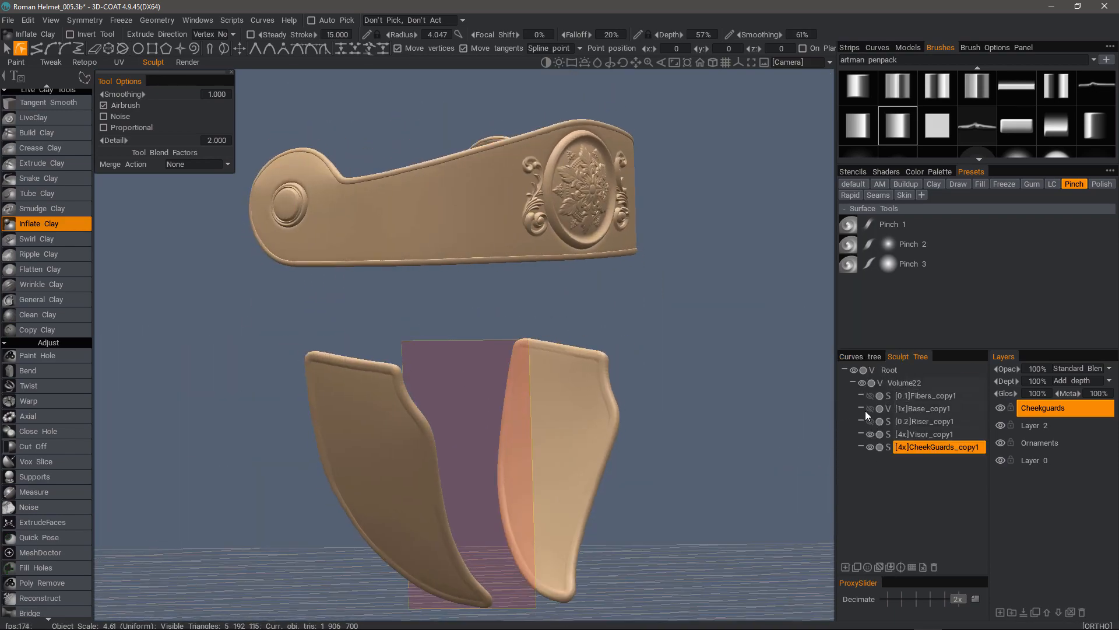
left_click(868, 408)
left_click(926, 407)
right_click(927, 408)
left_click(939, 334)
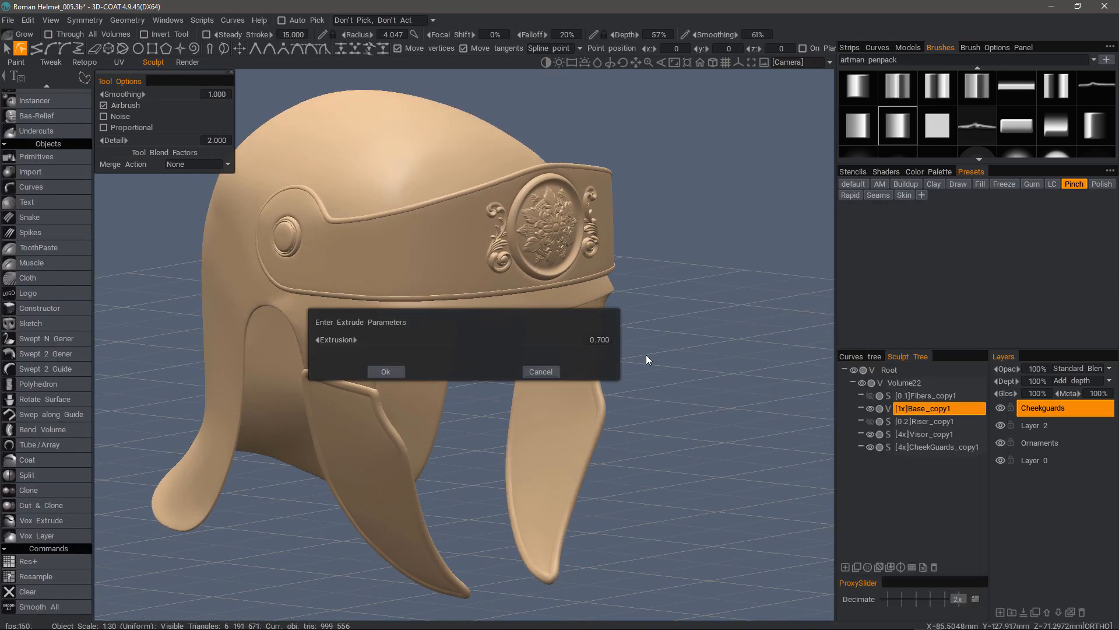
key("Return")
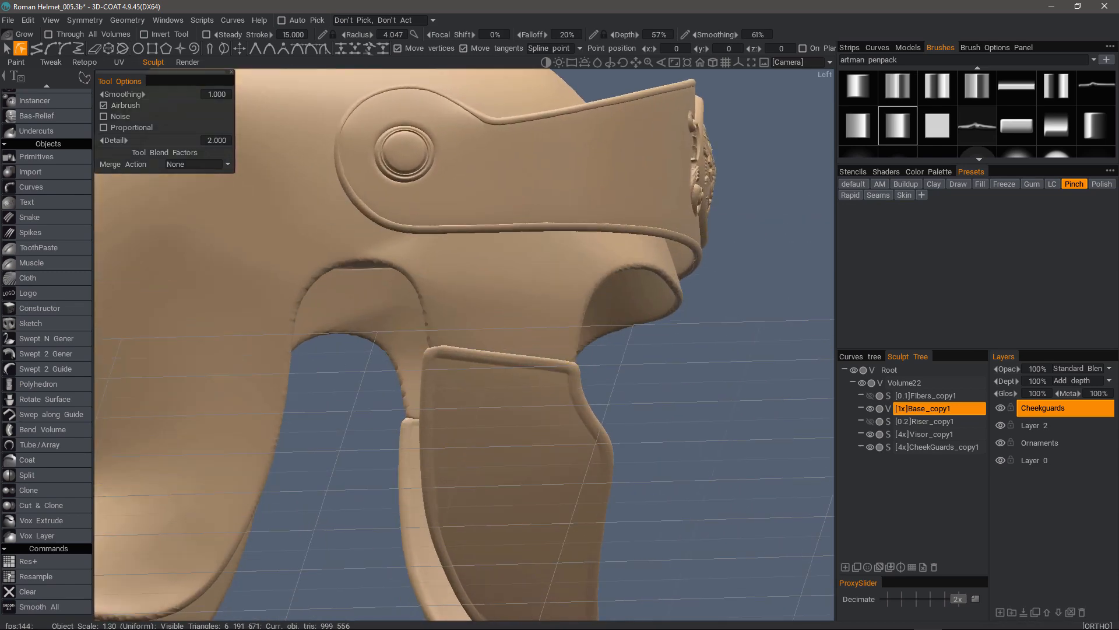
- Thicken the Base_copy1 volume with three more extrusions
right_click(880, 411)
left_click(881, 329)
left_click(393, 369)
left_click_drag(251, 340, 234, 343, "alt")
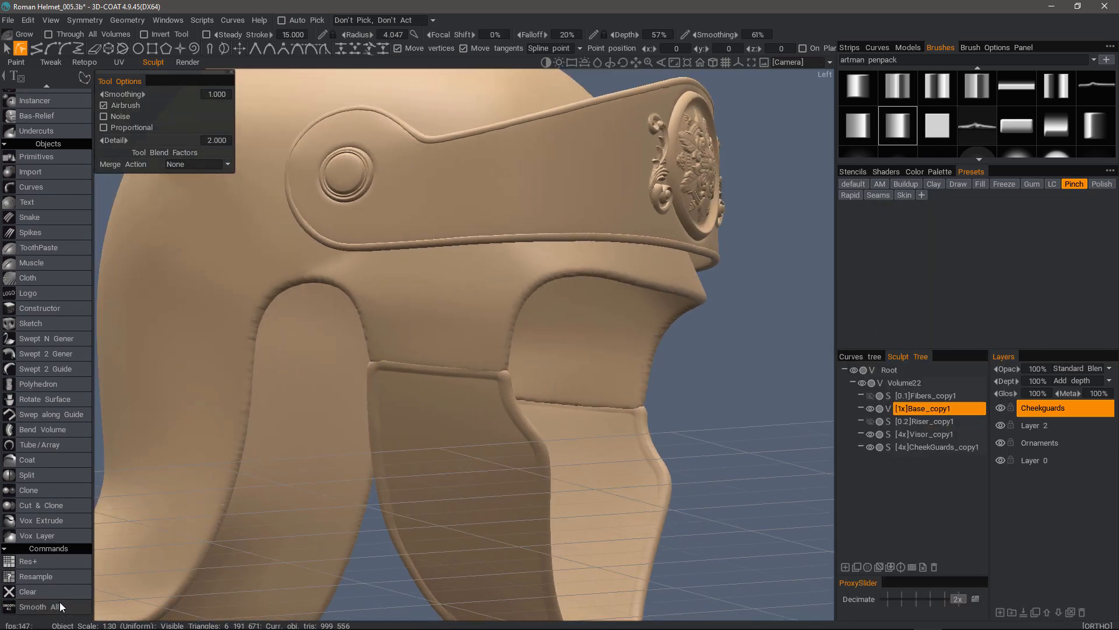
left_click_drag(361, 475, 198, 455, "alt")
right_click(932, 412)
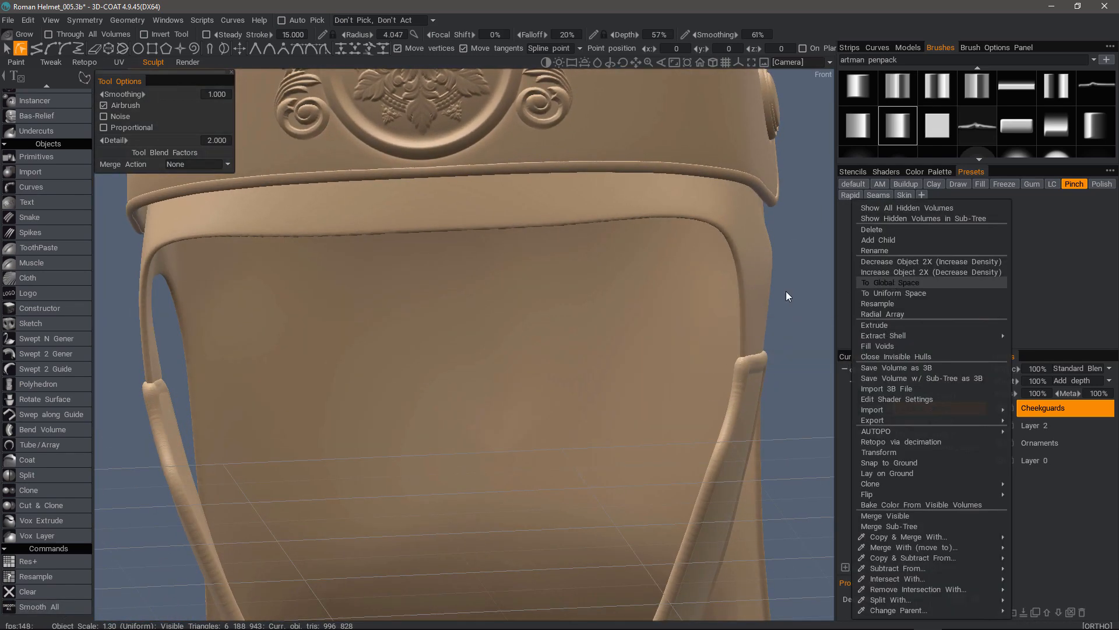
right_click(930, 415)
left_click(874, 327)
left_click(600, 341)
key("Return")
left_click(387, 371)
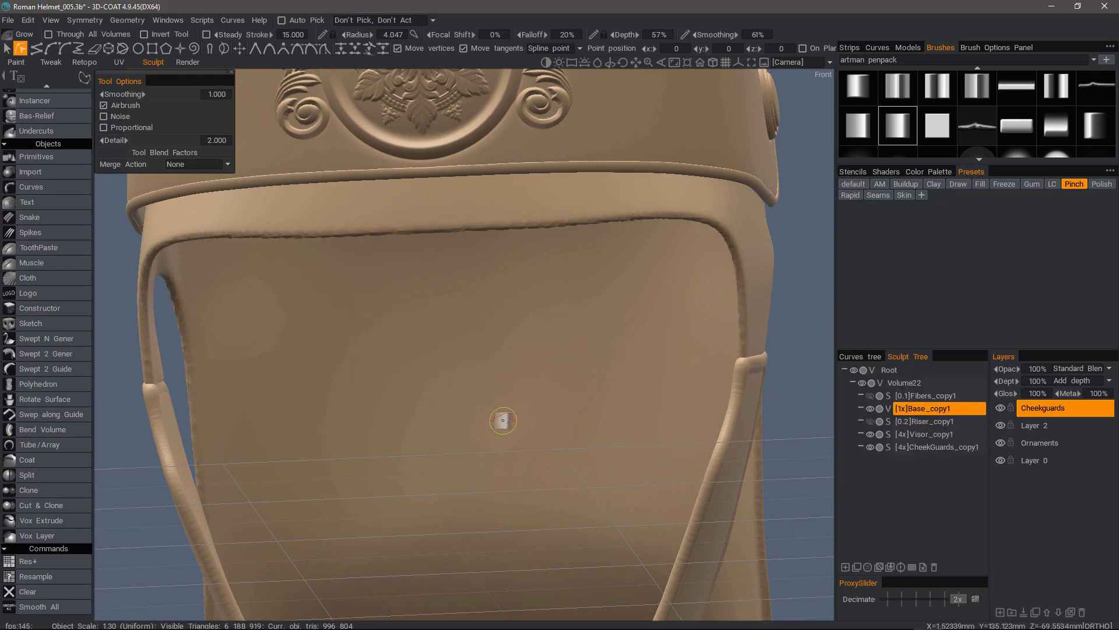
left_click_drag(501, 420, 308, 418, "alt")
right_click(928, 408)
left_click(879, 326)
left_click(386, 371)
left_click_drag(513, 350, 776, 392, "alt")
- Hide the visor and cheek guards and convert Base_copy1 to surface mode at 2x resolution
scroll(454, 332, "down", 5)
left_click(870, 434)
left_click(870, 447)
scroll(437, 459, "up", 5)
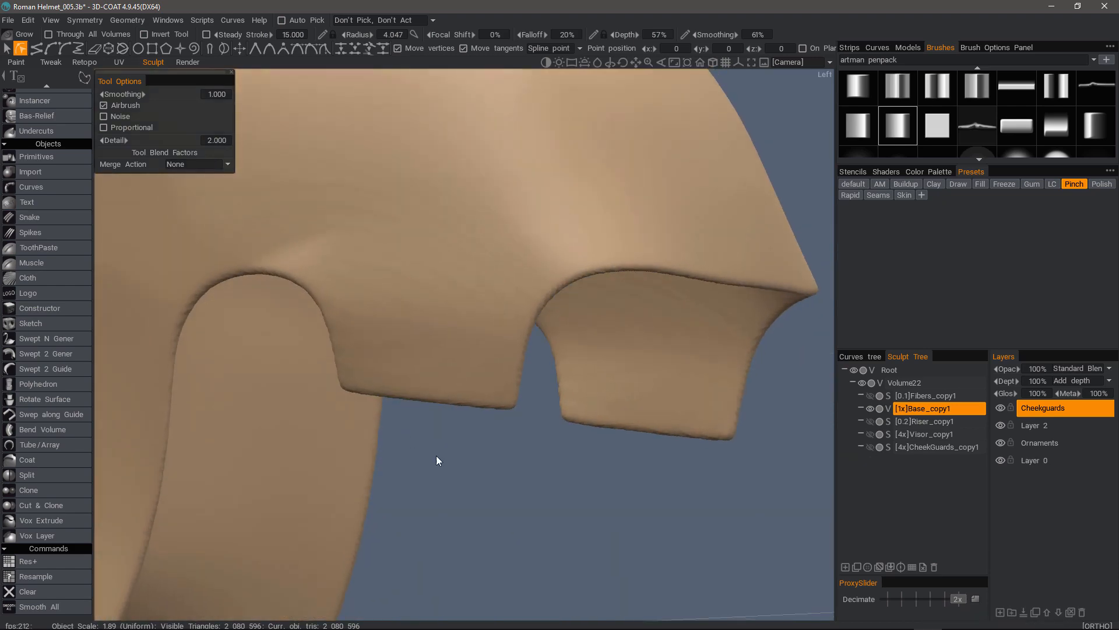
left_click_drag(437, 459, 429, 350, "alt")
key("Return")
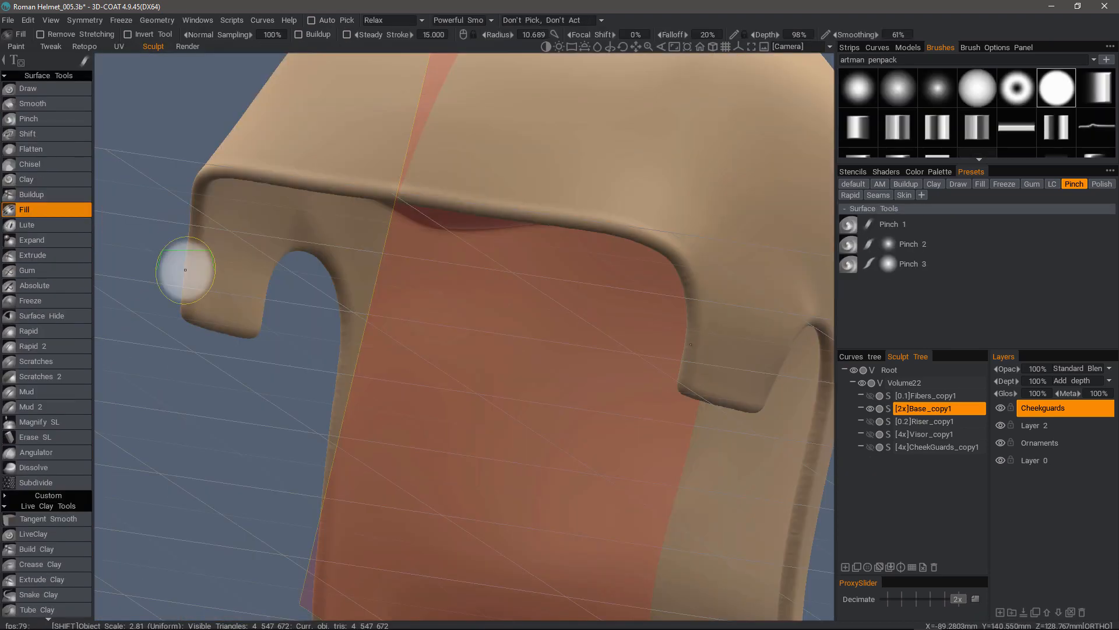
- Choose the Expand tool with the spline stroke mode for the helmet base's front rim
scroll(327, 563, "down", 5)
left_click_drag(327, 563, 327, 350, "alt")
scroll(327, 350, "up", 2)
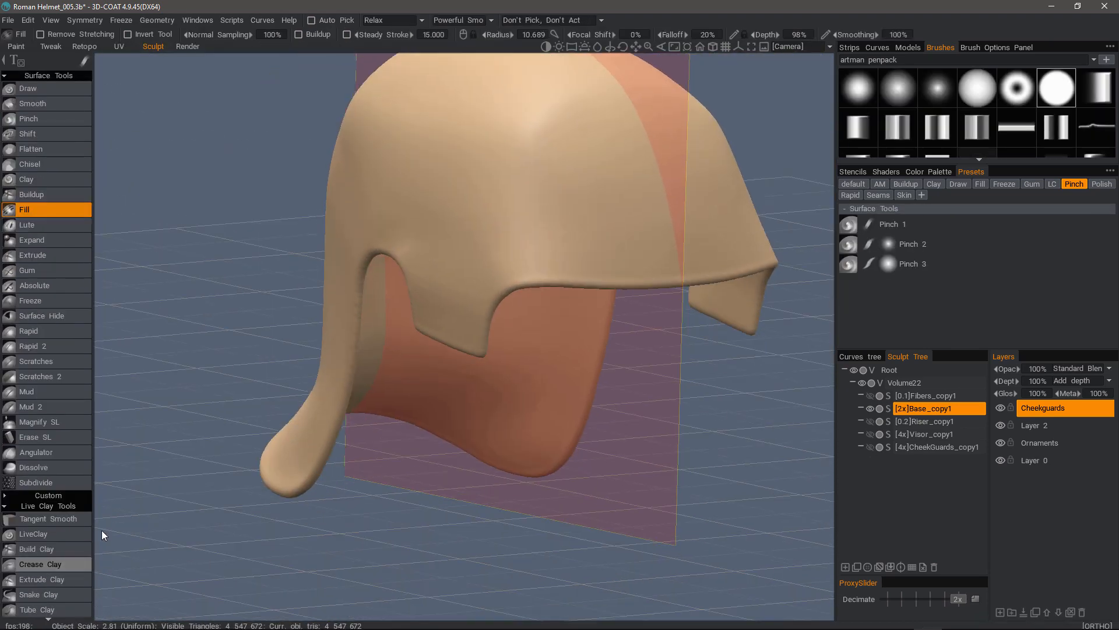
scroll(57, 379, "down", 5)
key("KP_5")
scroll(71, 250, "up", 5)
left_click(66, 224)
left_click_drag(617, 315, 497, 264, "alt")
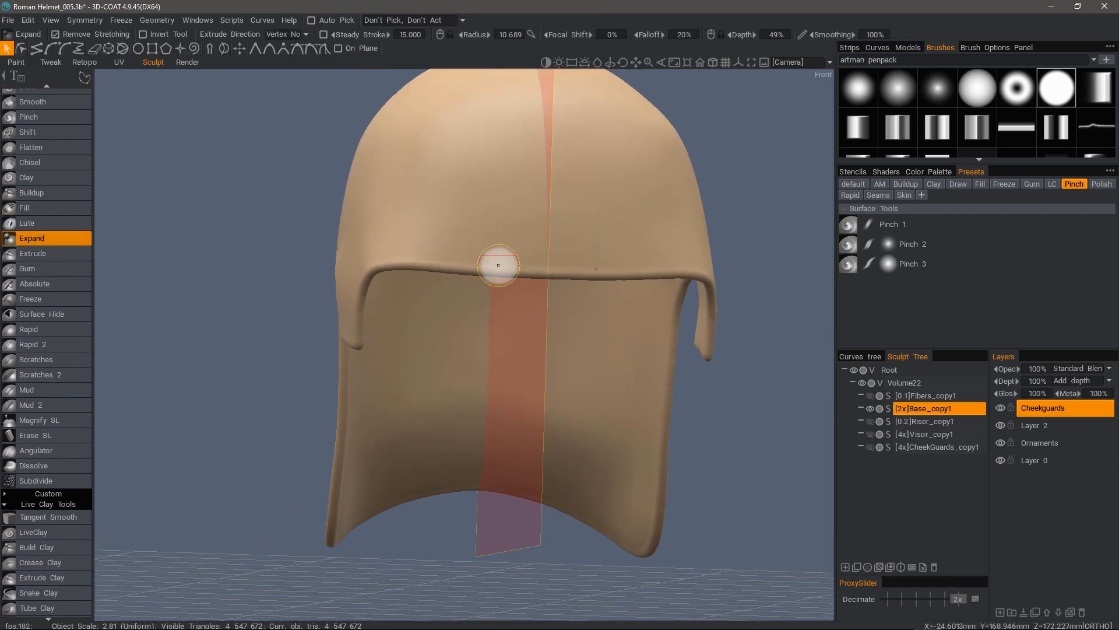
mouse_move(86, 78)
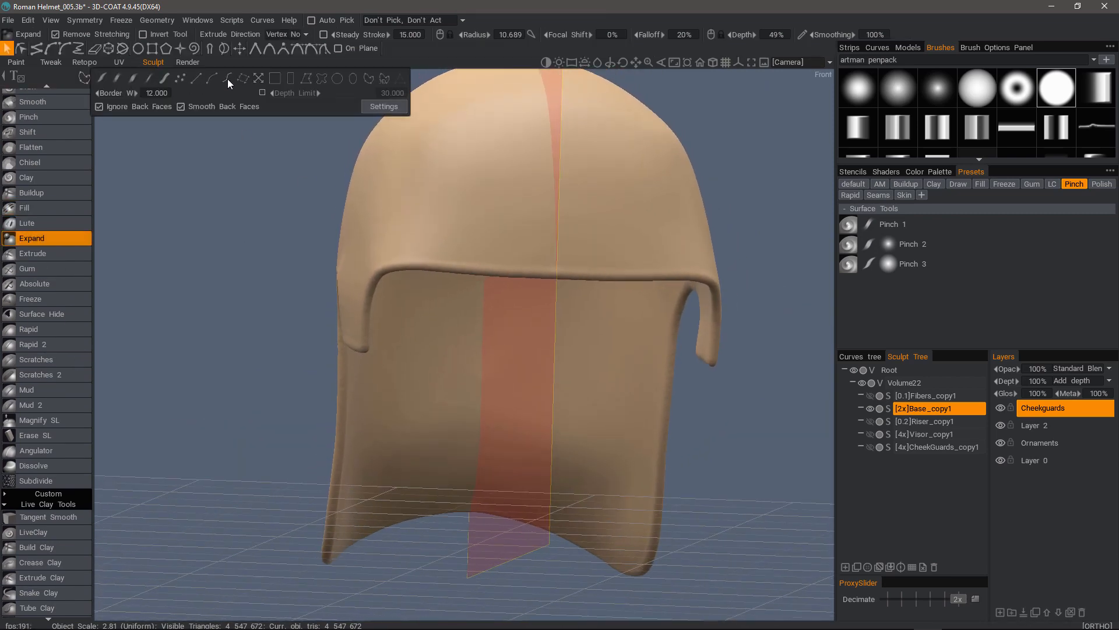
scroll(502, 270, "up", 4)
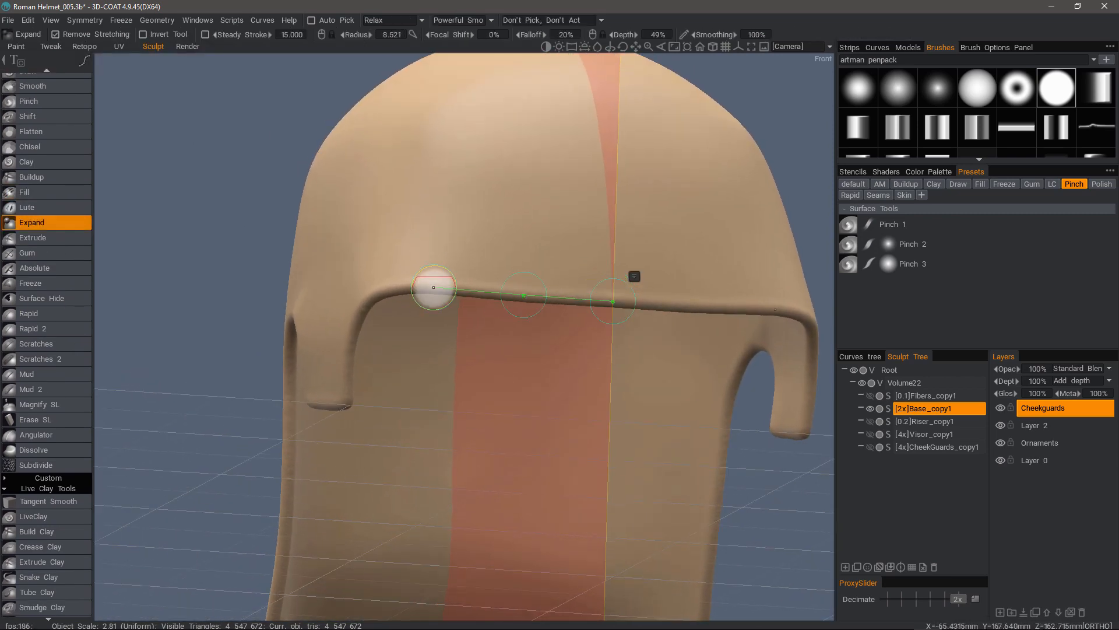
- Place spline stroke points along the base's rim from the front centre, around the ear cutout, to the back centre
left_click_drag(434, 288, 523, 293, "alt")
left_click_drag(450, 402, 585, 387, "alt")
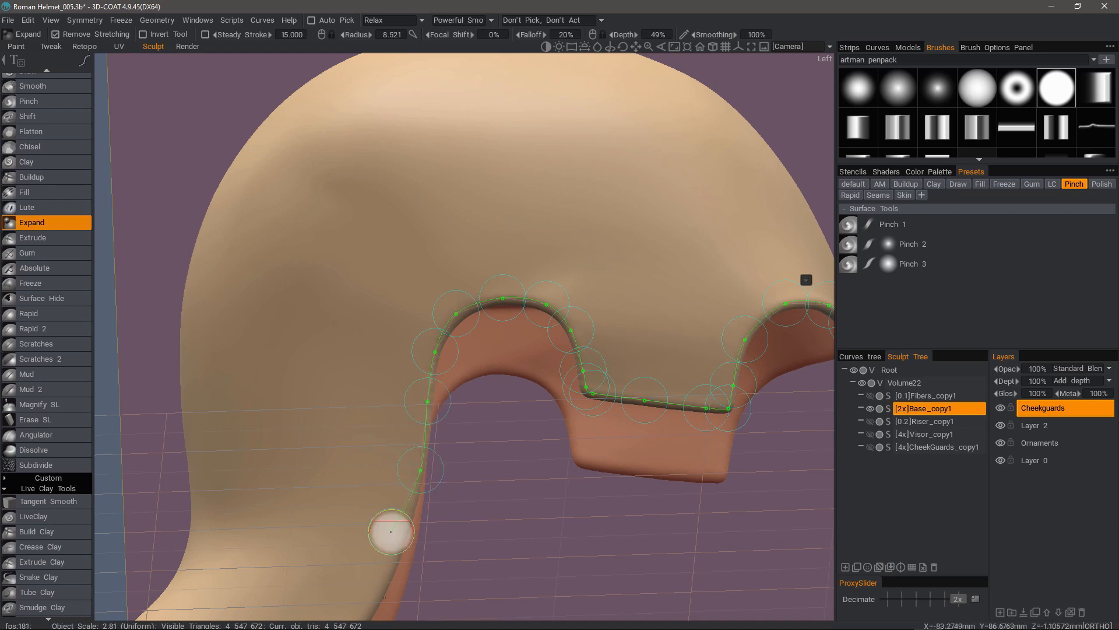
left_click(404, 528)
middle_click_drag(380, 553, 406, 475, "alt")
left_click(413, 491)
left_click(318, 577)
left_click_drag(318, 577, 335, 547, "alt")
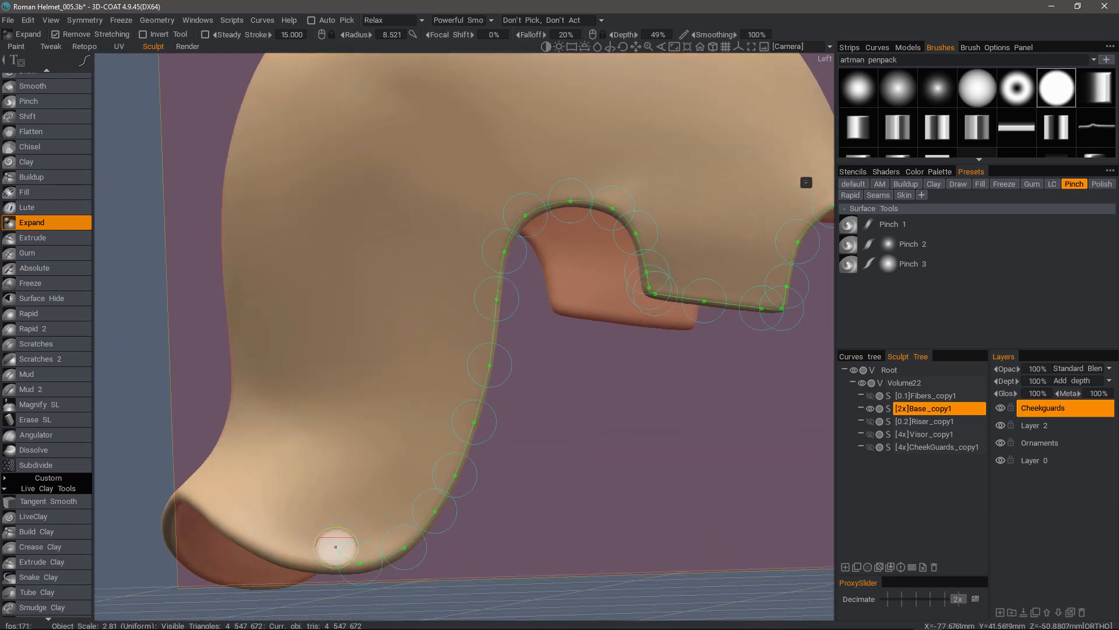
left_click_drag(223, 520, 399, 490, "alt")
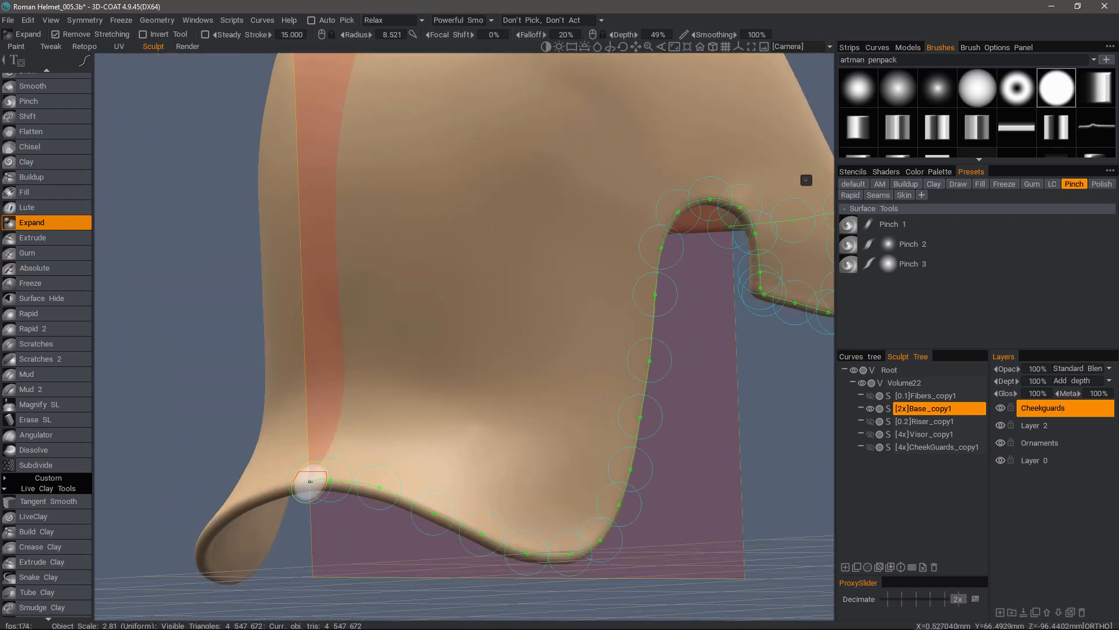
- Run the Expand brush along the base's rim spline at 29% depth and save the scene
mouse_move(366, 534)
left_mouse_down("alt")
mouse_move(387, 227)
mouse_move(263, 283)
mouse_move(388, 235)
mouse_move(525, 385)
mouse_move(343, 302)
mouse_move(510, 227)
mouse_move(573, 290)
mouse_move(519, 405)
mouse_move(587, 409)
mouse_move(636, 342)
mouse_move(583, 350)
left_mouse_up("alt")
left_click(852, 358)
left_click(907, 357)
mouse_move(443, 373)
left_mouse_down("alt")
mouse_move(714, 406)
mouse_move(290, 272)
left_mouse_up("alt")
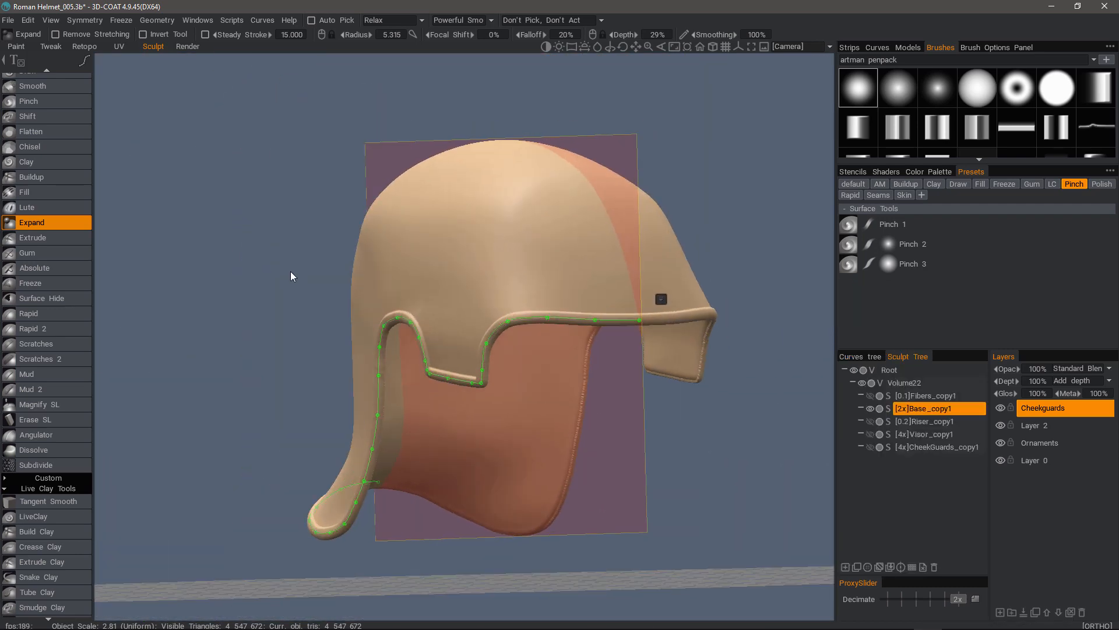
left_click(4, 21)
left_click(13, 53)
- Examine the base's raised rim up close and compare it with the visor and cheek guards shown
left_click(869, 433)
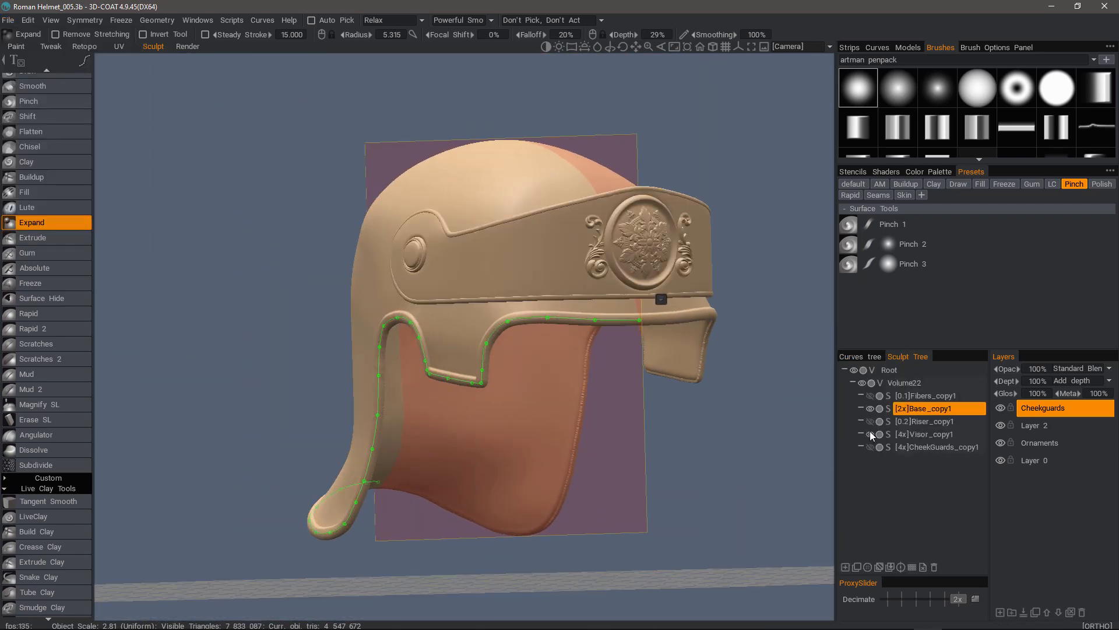
left_click(869, 433)
left_click(871, 447)
left_click(871, 447)
scroll(670, 338, "up", 3)
scroll(519, 397, "up", 3)
left_click_drag(456, 282, 526, 424, "alt")
scroll(558, 410, "down", 5)
scroll(370, 271, "up", 5)
left_click_drag(370, 272, 463, 297, "alt")
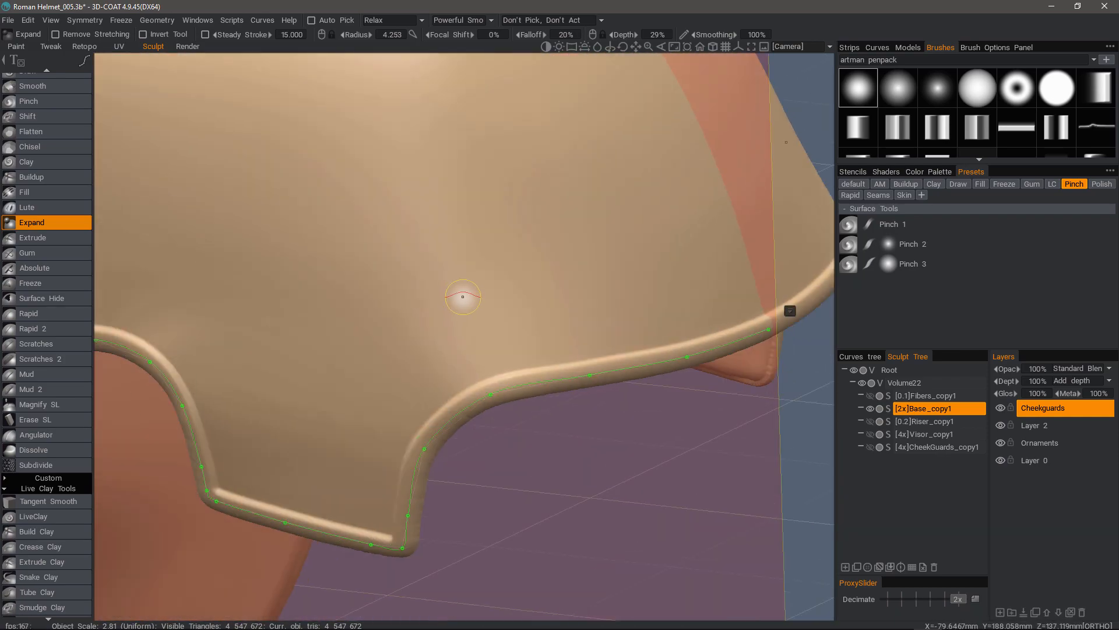
scroll(462, 296, "down", 8)
scroll(589, 344, "up", 3)
mouse_move(688, 355)
left_mouse_down("alt")
mouse_move(801, 333)
mouse_move(830, 341)
mouse_move(700, 345)
mouse_move(714, 326)
left_mouse_up("alt")
- Unhide the visor and cheek guards and make CheekGuards_copy1 the active volume
left_click(870, 434)
left_click(870, 446)
scroll(714, 326, "up", 2)
left_click(920, 447)
- Display the Roman soldiers reference photo and load the XMD_Free_Mech_Insert_Set1 brush pack
left_click_drag(699, 384, 764, 373, "alt")
scroll(764, 373, "up", 3)
left_click(928, 172)
left_click_drag(705, 349, 758, 356, "alt")
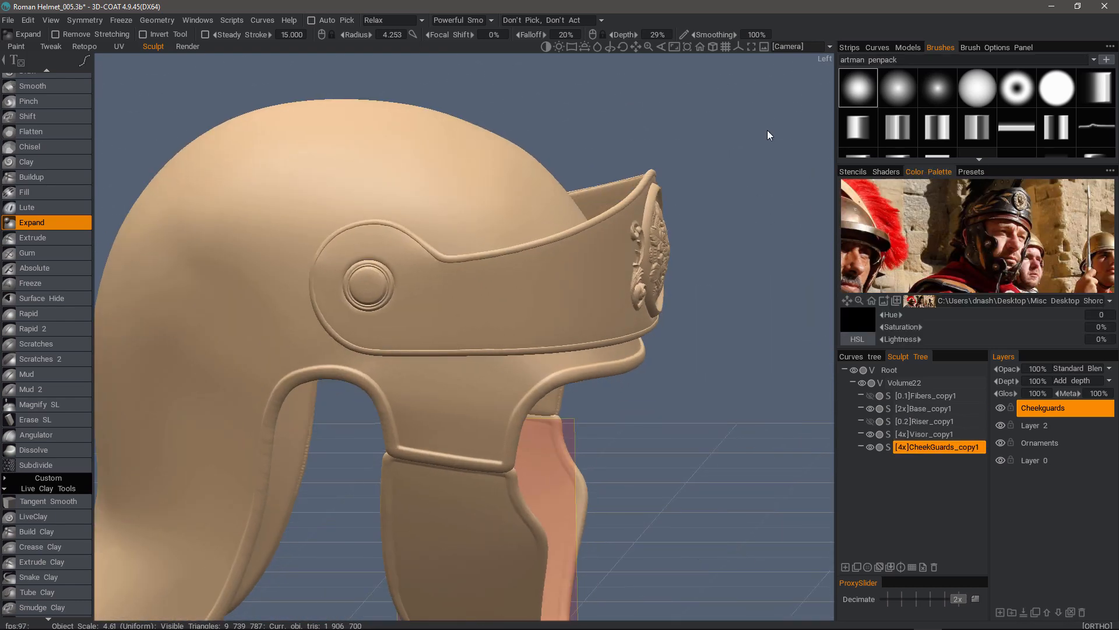
left_click(991, 59)
left_click(1025, 249)
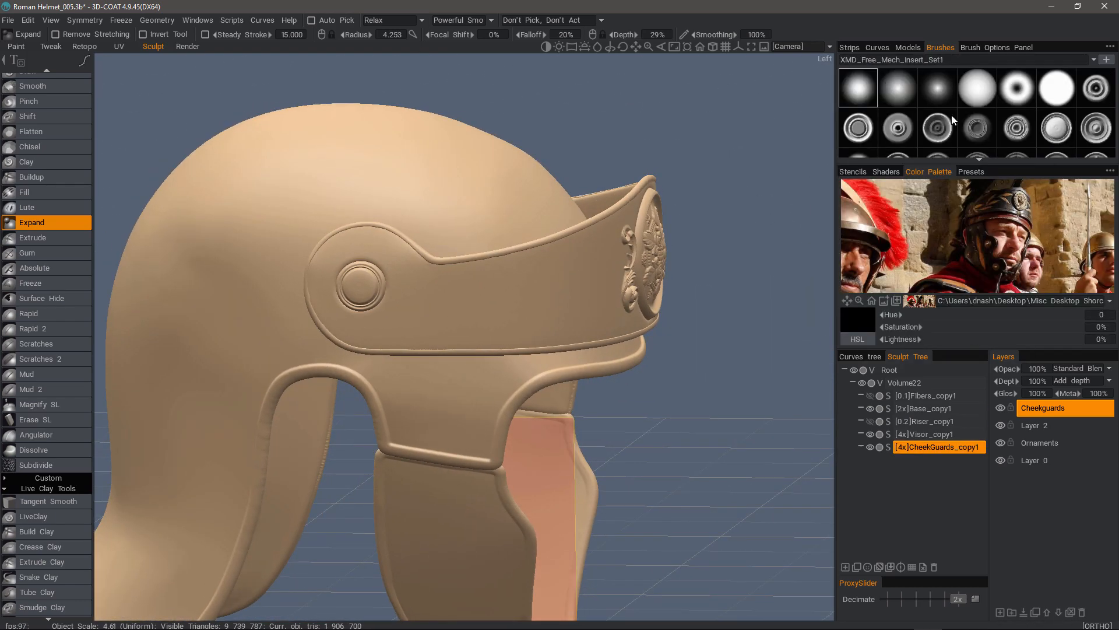
- Choose the Extrude tool with the round stud brush alpha for the cheek guard
left_click_drag(688, 419, 682, 378, "alt")
middle_click_drag(682, 379, 638, 274, "alt")
right_click(404, 341)
left_click(47, 237)
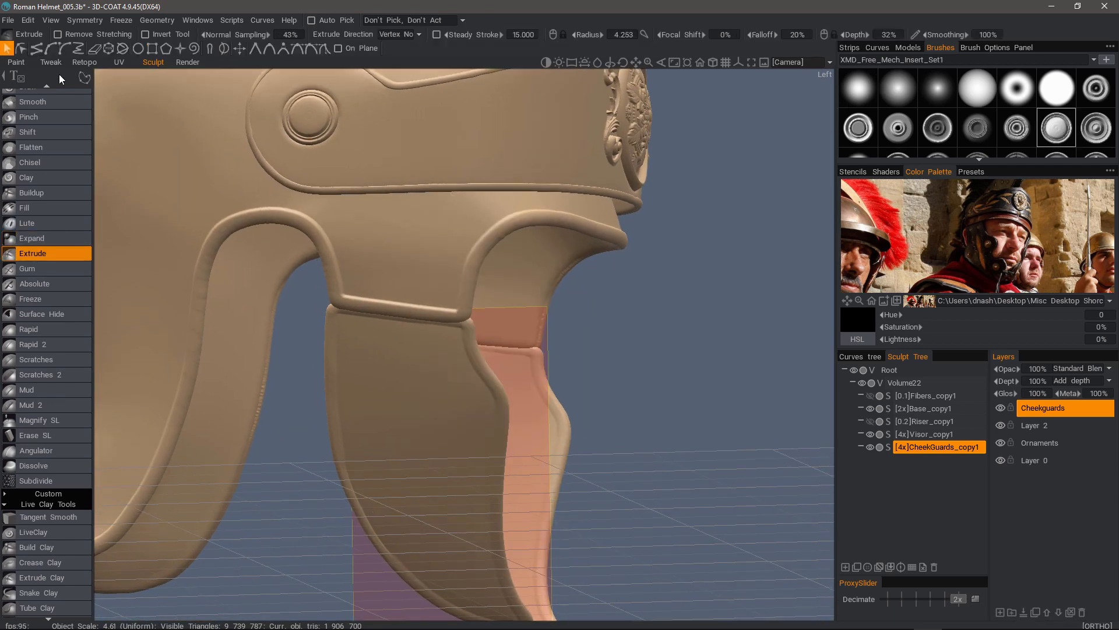
- Try stamping two round studs on the cheek guard and undo both stamps
mouse_move(85, 77)
left_click(243, 81)
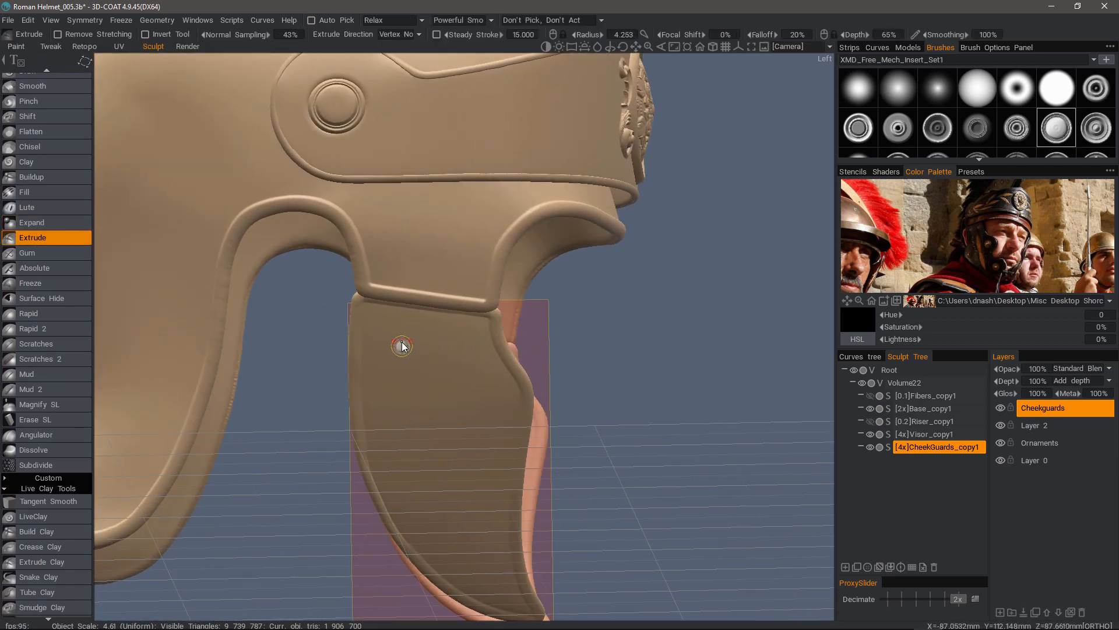
left_click_drag(456, 385, 573, 358, "alt")
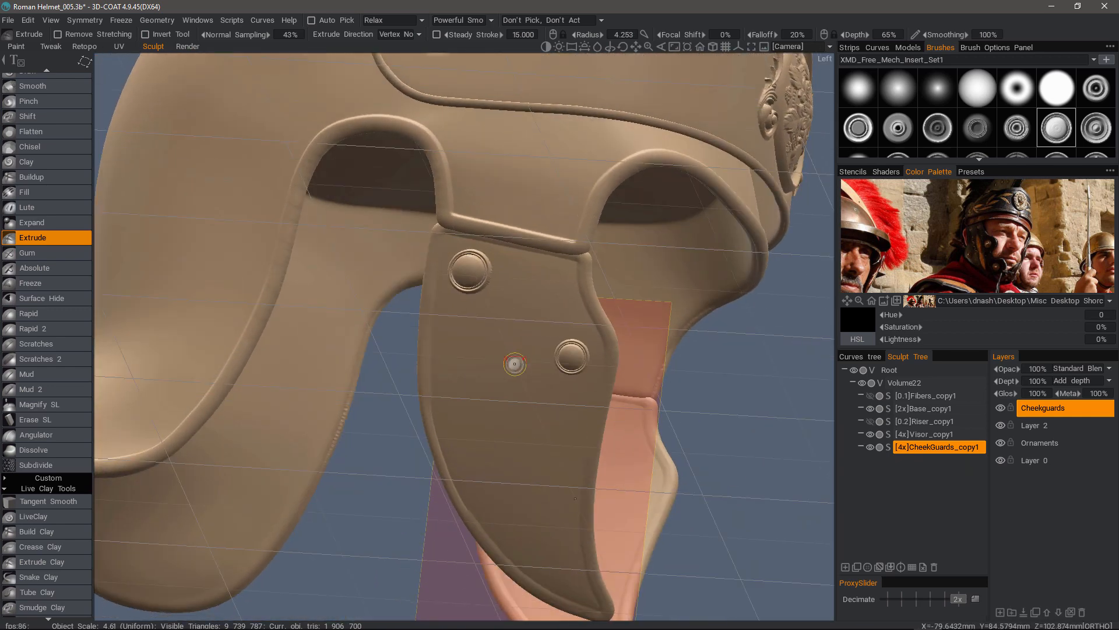
key("ctrl+z")
key("ctrl+z")
- Switch to the stamp stroke mode and place three round studs down the cheek guard
mouse_move(82, 63)
left_click(259, 65)
right_click_drag(497, 294, 513, 295)
mouse_move(497, 295)
left_mouse_down("alt")
mouse_move(492, 278)
mouse_move(567, 409)
mouse_move(517, 437)
mouse_move(392, 342)
mouse_move(595, 520)
mouse_move(645, 464)
mouse_move(745, 440)
mouse_move(744, 421)
left_mouse_up("alt")
scroll(562, 408, "down", 4)
left_click(517, 438)
- Carve a ring recess into each cheek guard stud using the inverted Extrude tool with the ring brush at 42% depth
left_click(1017, 88)
left_click_drag(630, 327, 758, 338, "alt")
scroll(443, 262, "up", 5)
left_click_drag(469, 298, 443, 251, "alt")
scroll(438, 249, "up", 2)
right_click_drag(449, 248, 432, 248)
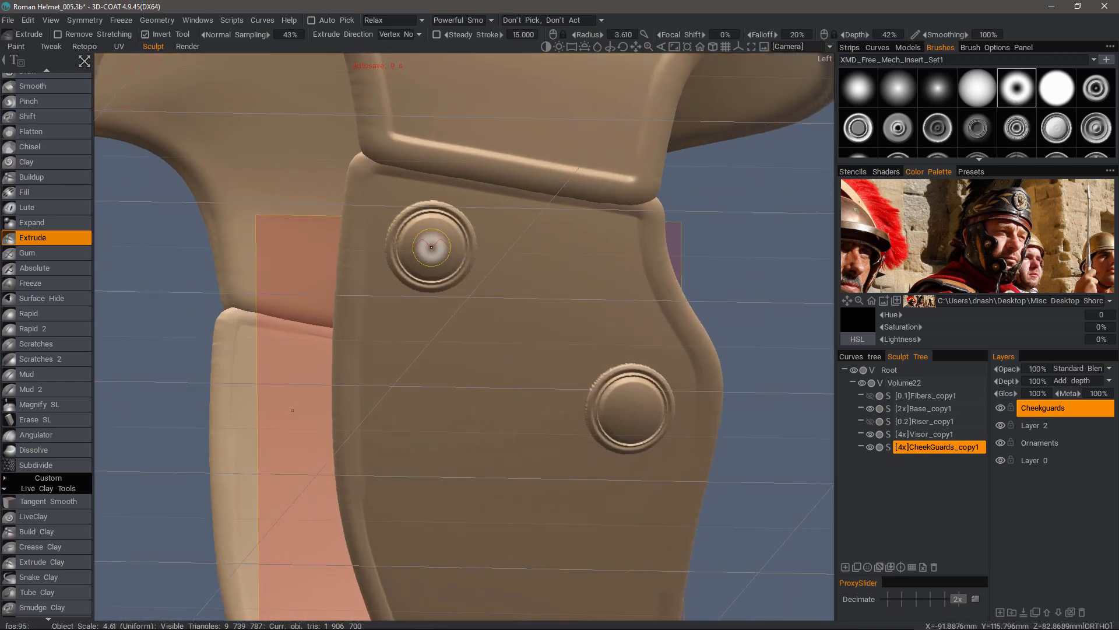
left_click_drag(432, 248, 540, 306, "alt")
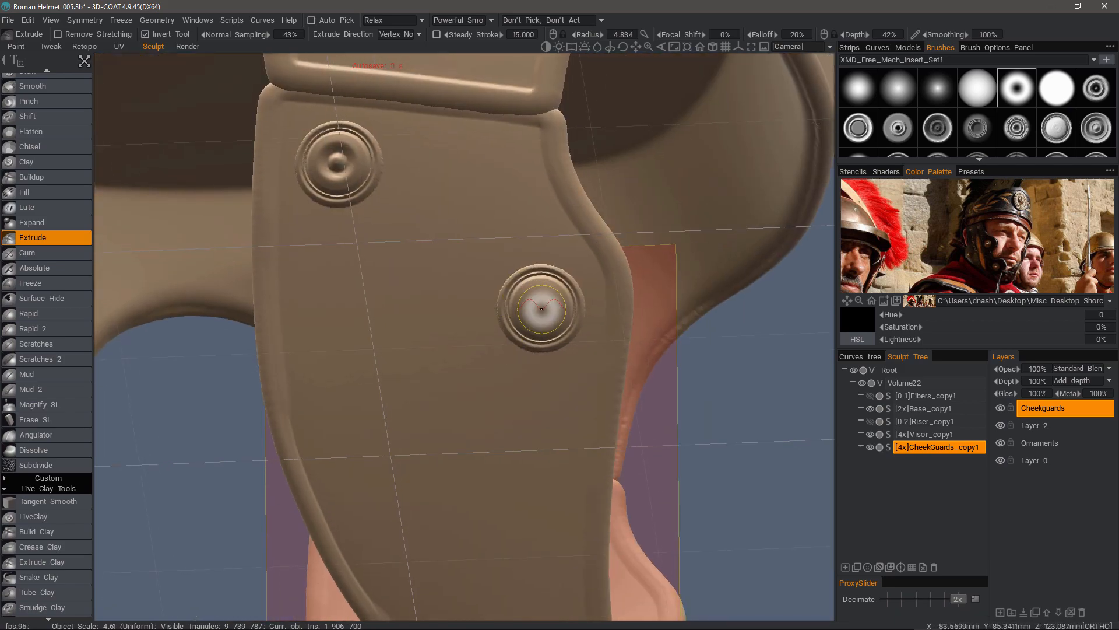
scroll(540, 305, "down", 4)
left_click_drag(322, 340, 640, 401, "alt")
scroll(328, 386, "up", 5)
scroll(332, 387, "down", 5)
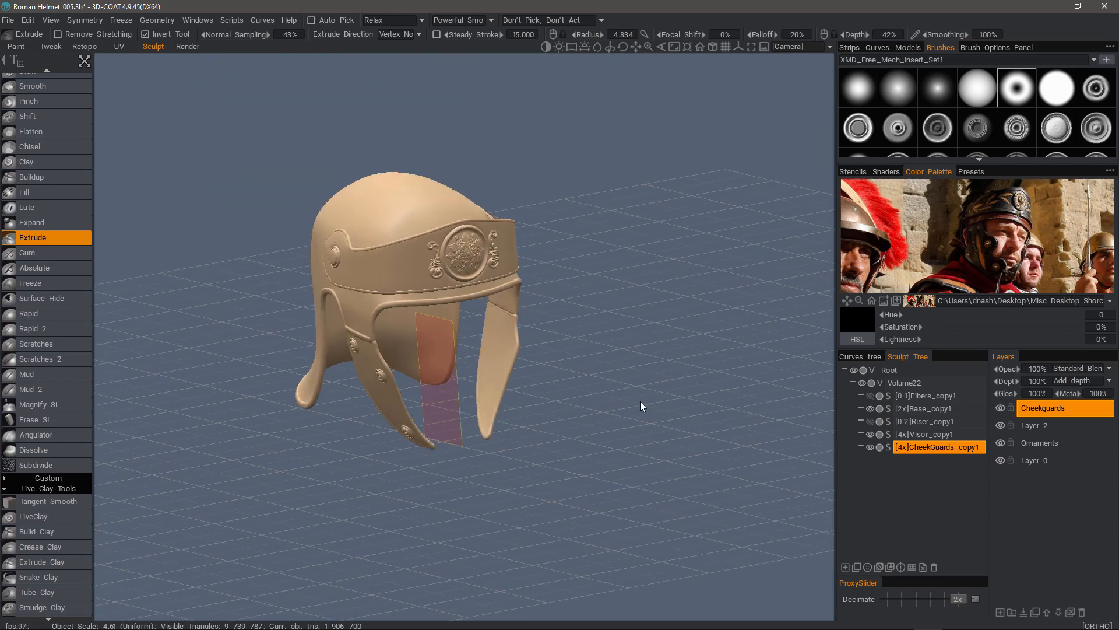
scroll(640, 401, "up", 2)
- Isolate Riser_copy1 by hiding the cheek guards, visor and base, and make it the active volume
left_click(871, 447)
left_click(871, 435)
left_click(870, 421)
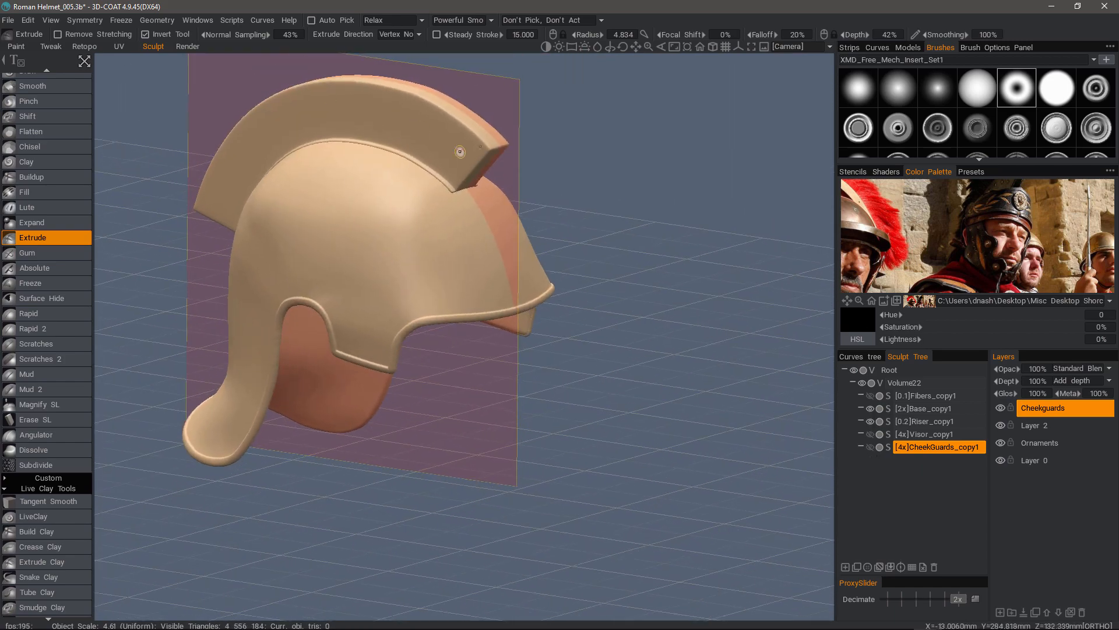
left_click(869, 408)
left_click_drag(671, 117, 624, 178, "alt")
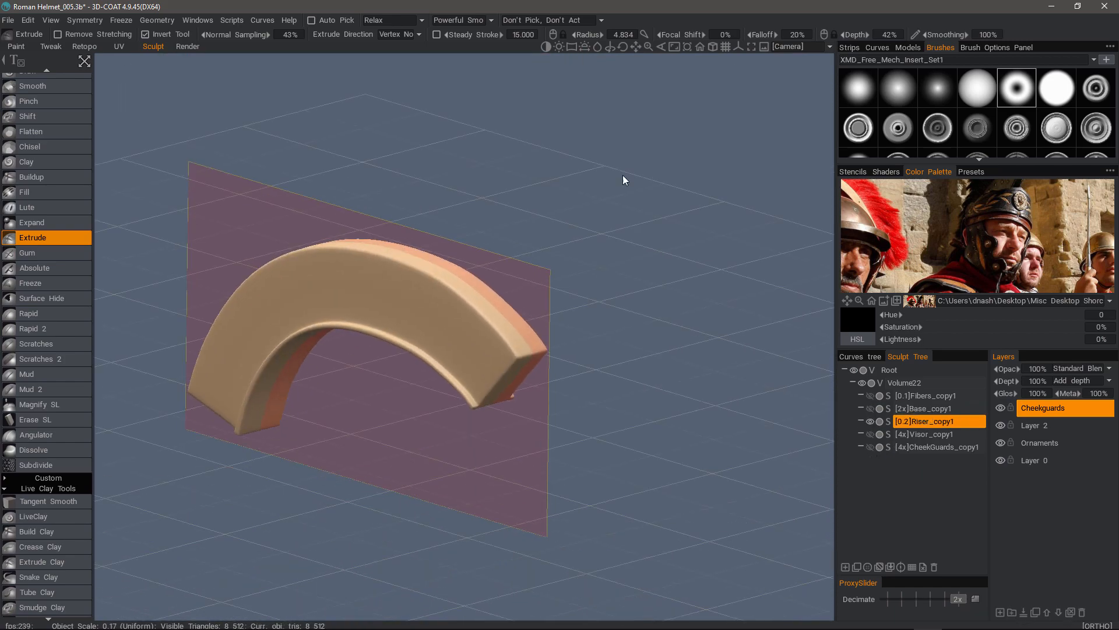
- Lay spline stroke points along the front end, outer arc and rear end of the riser's side face with a 3.321 radius Extrude brush
scroll(453, 297, "up", 5)
scroll(453, 297, "down", 1)
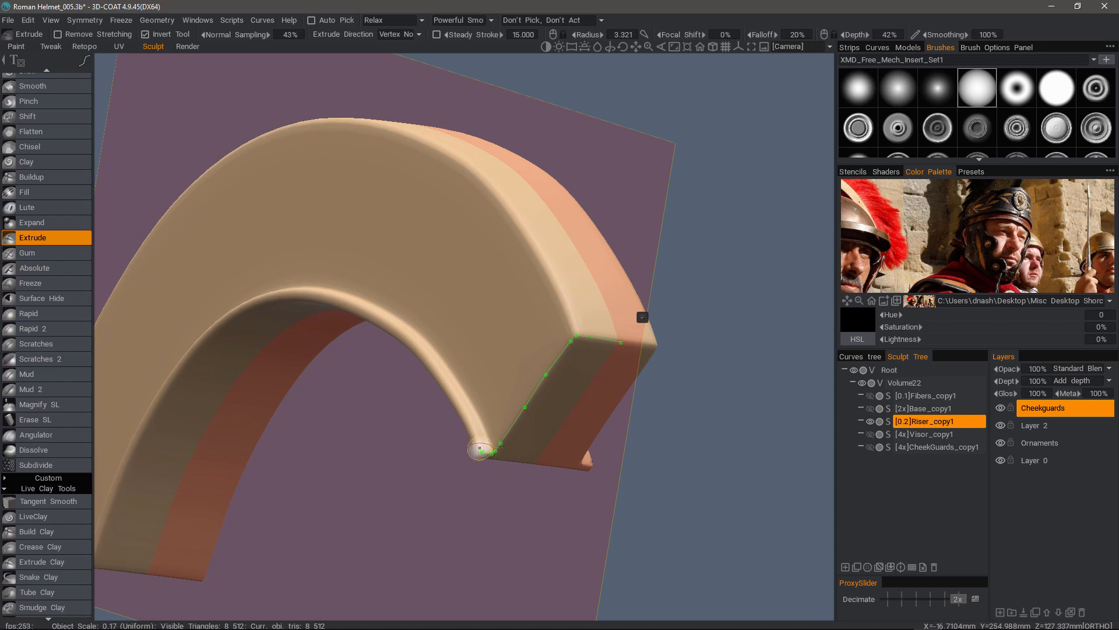
left_click_drag(588, 344, 627, 383, "alt")
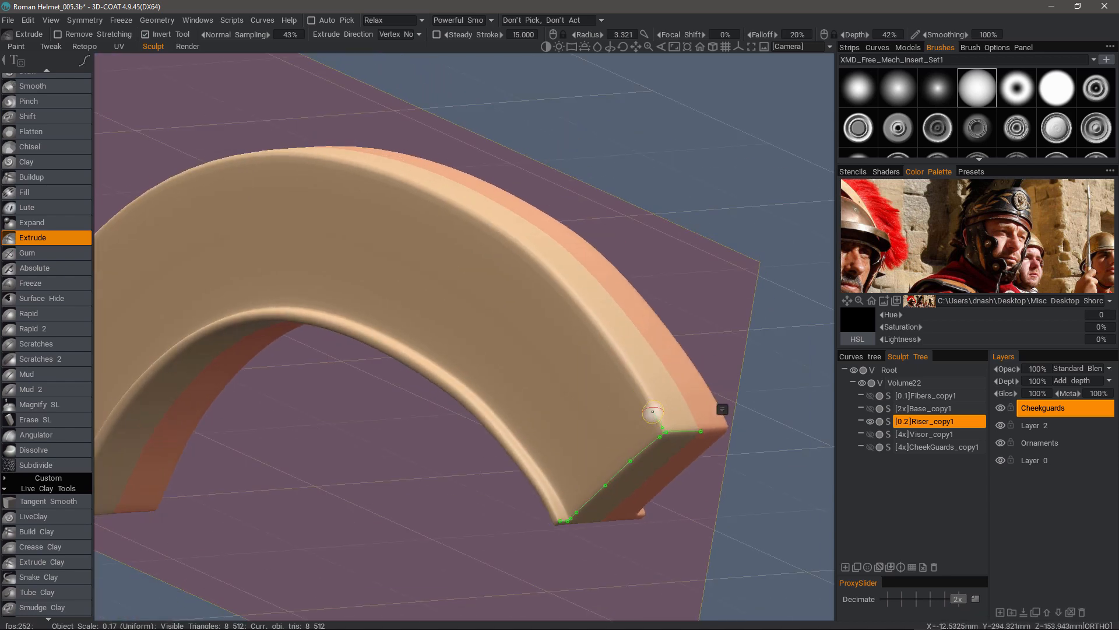
left_click_drag(509, 239, 420, 288, "alt")
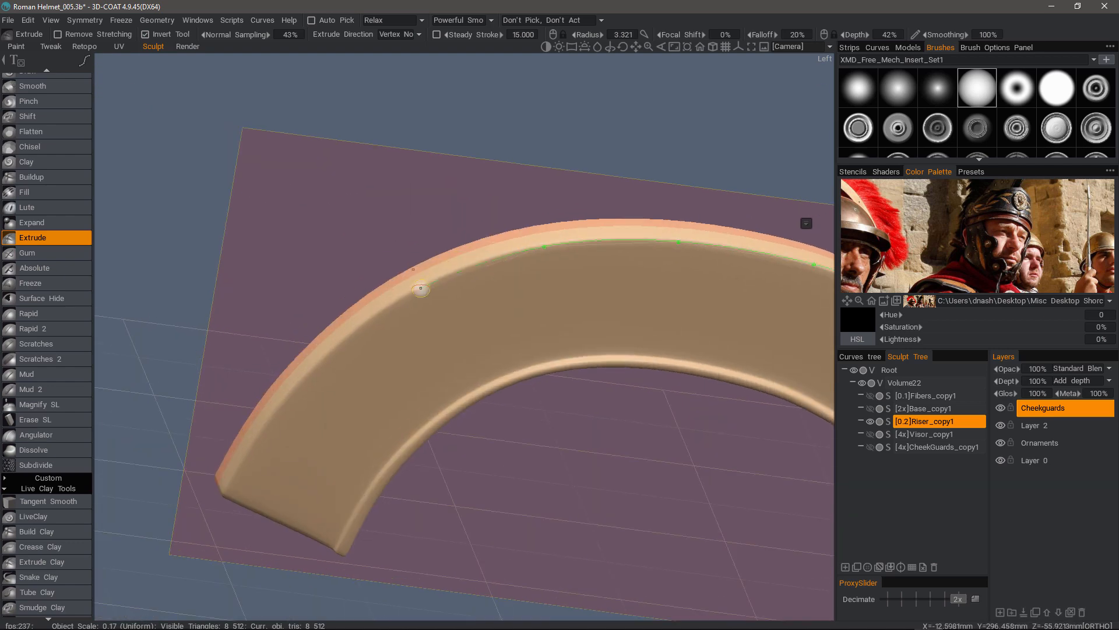
left_click_drag(249, 452, 309, 367, "alt")
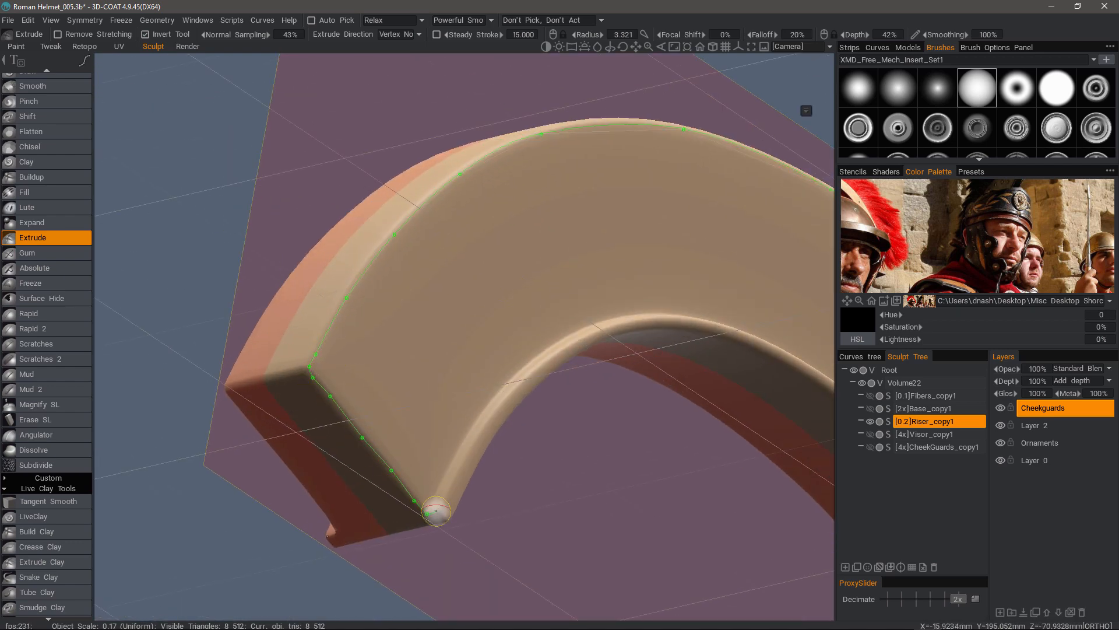
- Refine the path's radius and depth at the riser's end corners and apply it as a raised edge trim
left_click(440, 511, "ctrl")
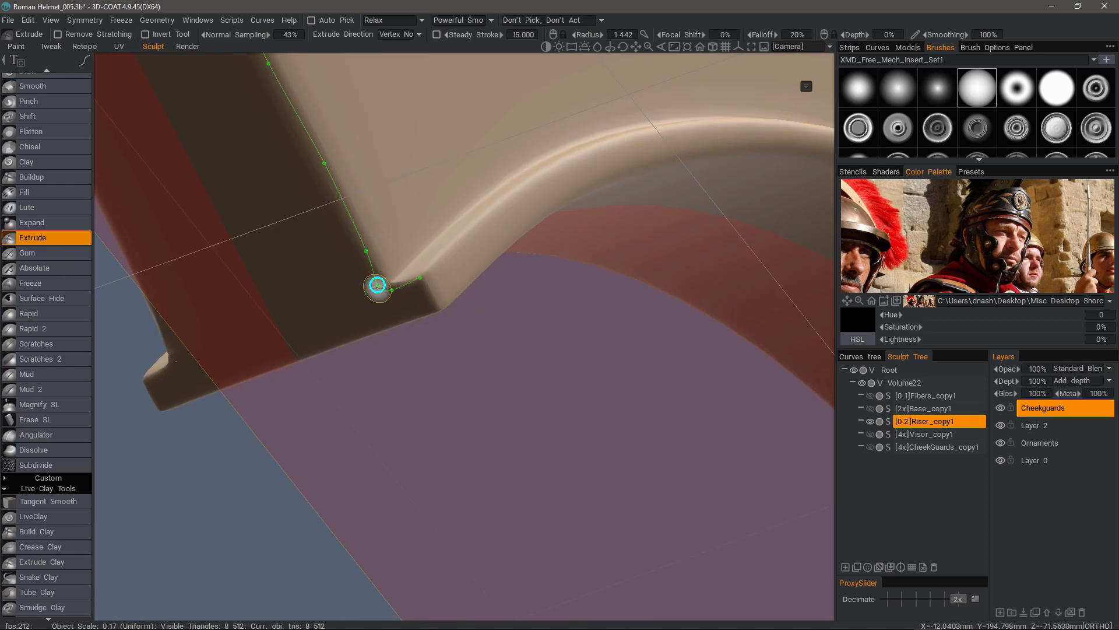
left_click_drag(286, 178, 270, 191, "alt")
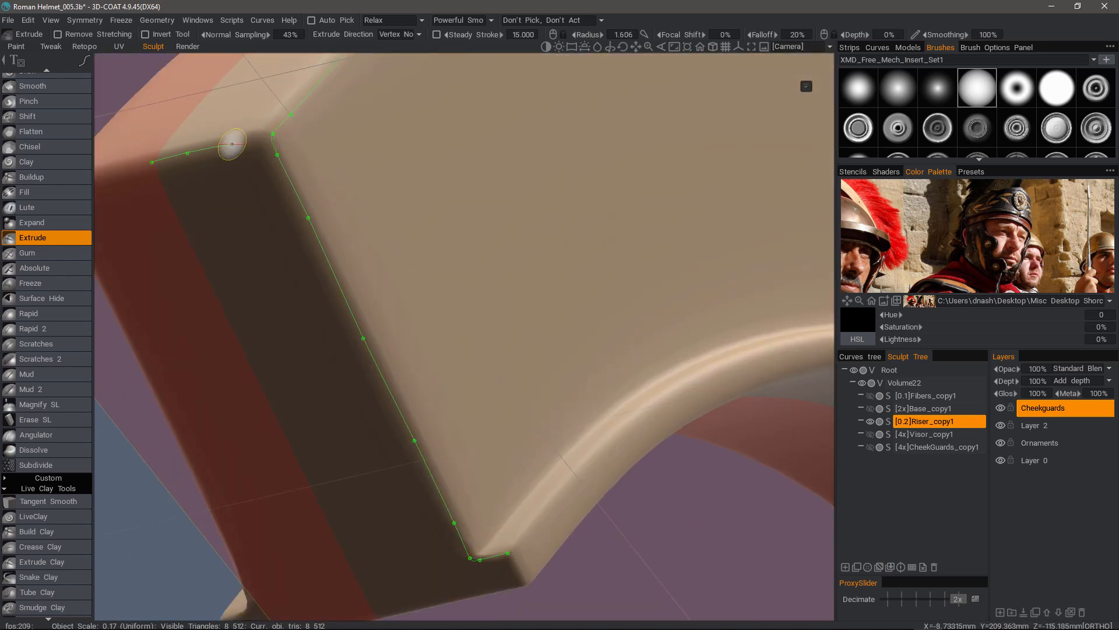
left_click_drag(279, 220, 450, 292, "alt")
right_click_drag(449, 292, 480, 259, "alt")
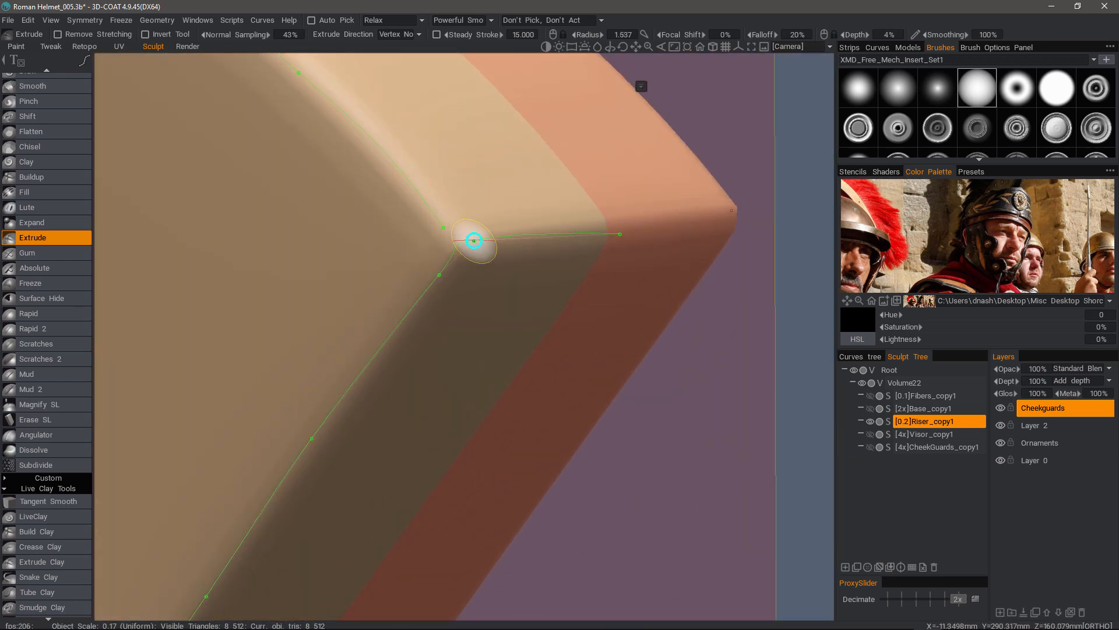
left_click_drag(622, 232, 315, 231, "alt")
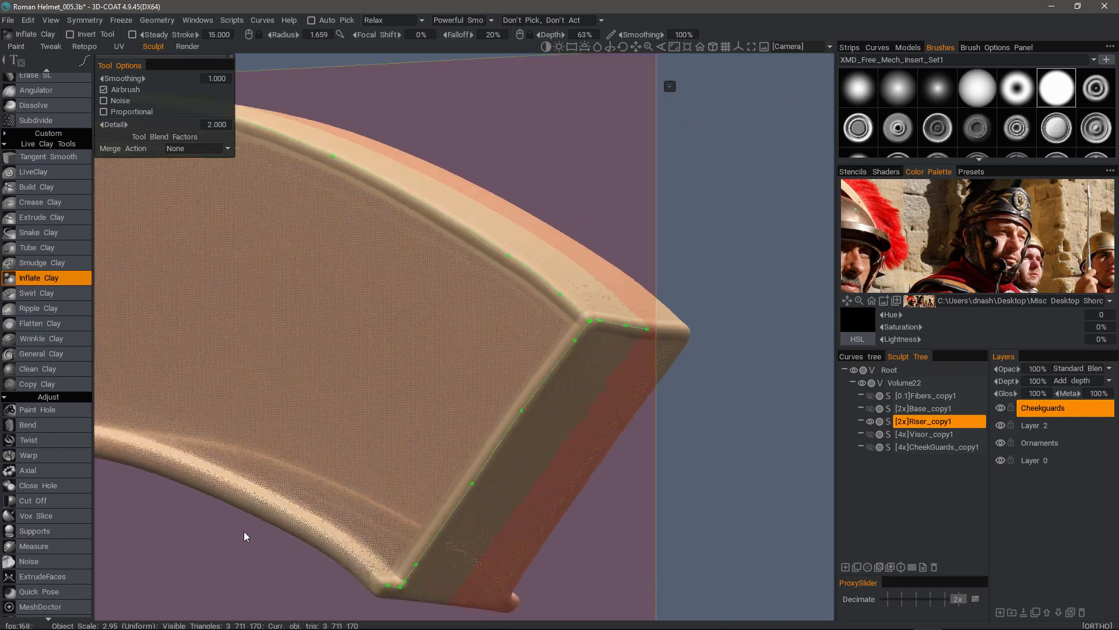
left_click_drag(245, 533, 295, 454, "alt")
right_click_drag(296, 454, 251, 448, "alt")
key("Escape")
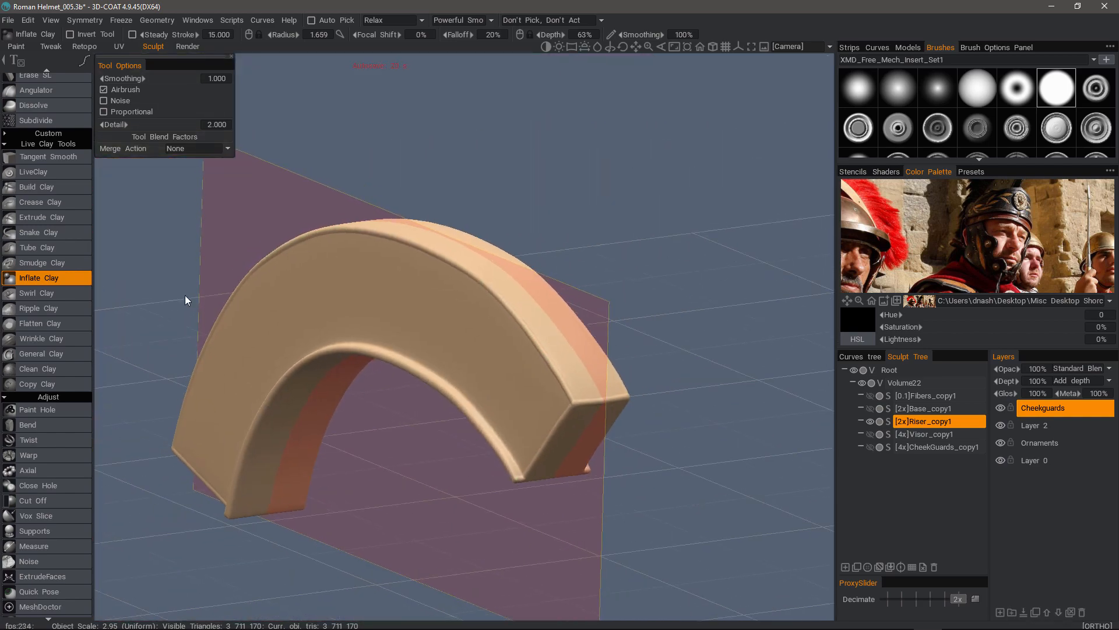
- Unhide the Base_copy1 volume and reduce the polygon count of Riser_copy1
left_click_drag(184, 295, 305, 412, "alt")
right_click_drag(305, 412, 328, 373, "alt")
left_click_drag(327, 373, 384, 361, "alt")
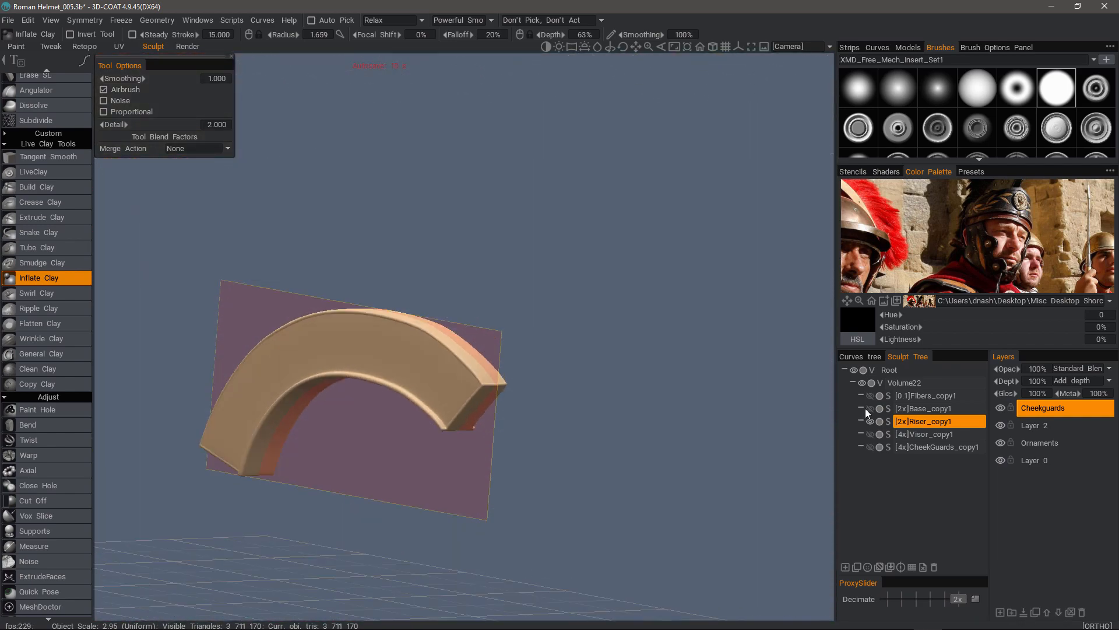
left_click(869, 409)
left_click_drag(618, 373, 589, 408, "alt")
mouse_move(589, 409)
right_mouse_down("alt")
mouse_move(629, 396)
mouse_move(700, 309)
right_mouse_up("alt")
right_click(929, 422)
left_click(890, 273)
left_click(581, 369)
mouse_move(699, 309)
left_mouse_down("alt")
mouse_move(795, 255)
mouse_move(789, 324)
mouse_move(736, 334)
left_mouse_up("alt")
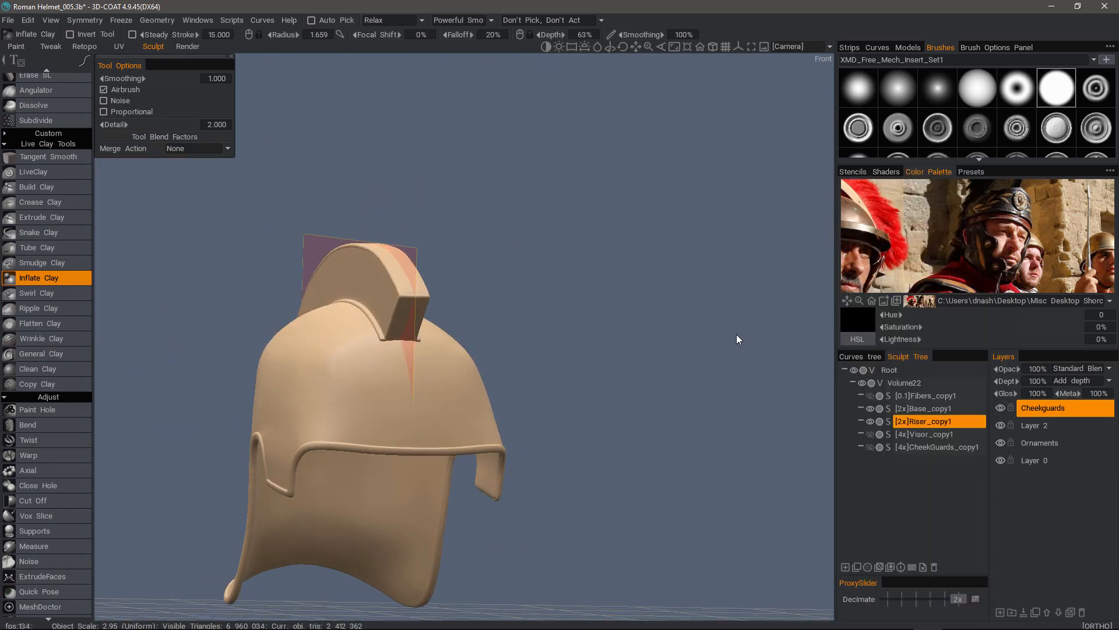
- Unhide the visor and cheek guard volumes
left_click(869, 434)
left_click_drag(717, 385, 764, 393, "alt")
left_click(870, 447)
mouse_move(723, 362)
left_mouse_down("alt")
mouse_move(752, 379)
mouse_move(740, 373)
left_mouse_up("alt")
- Make CheekGuards_copy1 the active volume and load the Flourishes brush set
left_click(922, 447)
left_click(907, 62)
left_click(1073, 85)
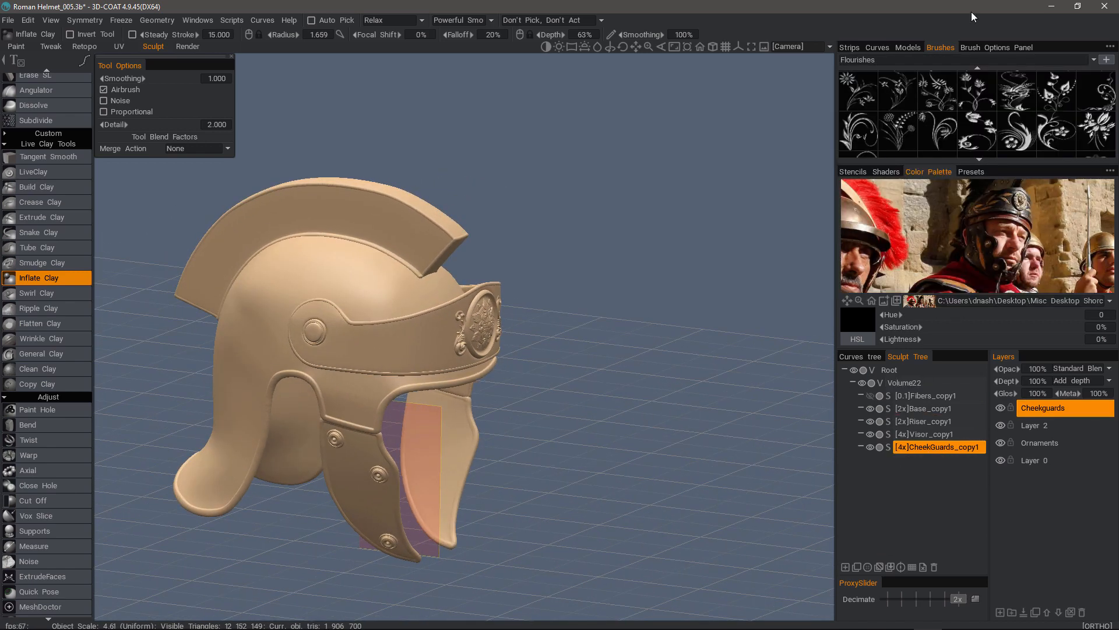
scroll(922, 142, "down", 5)
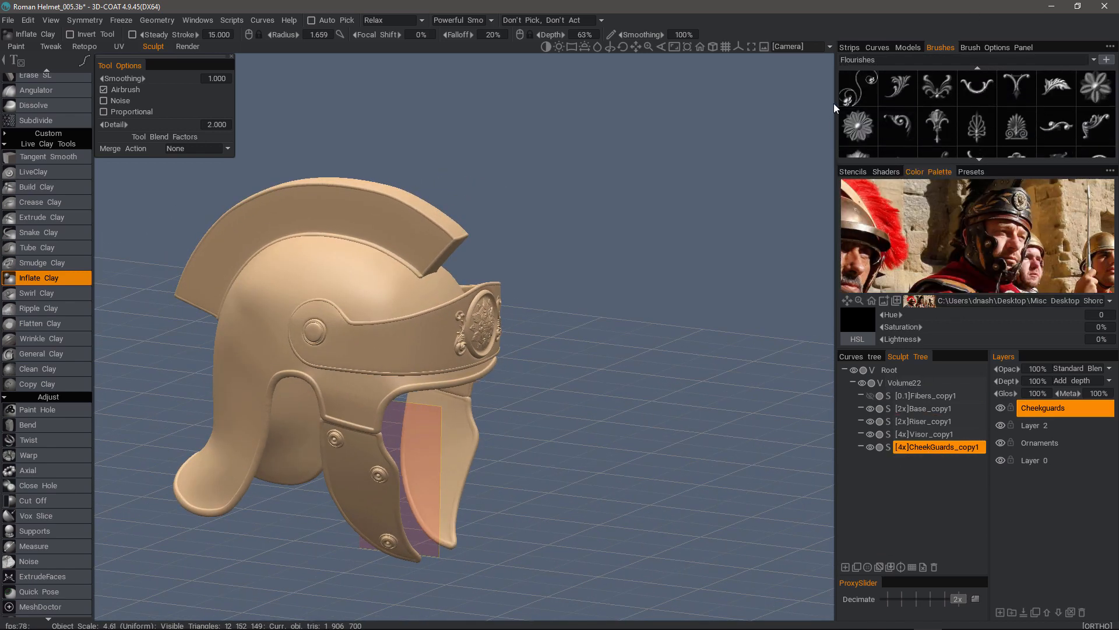
- Stamp a curling scroll flourish between the studs of the cheek guard with the Extrude tool at 12% depth
left_click(896, 120)
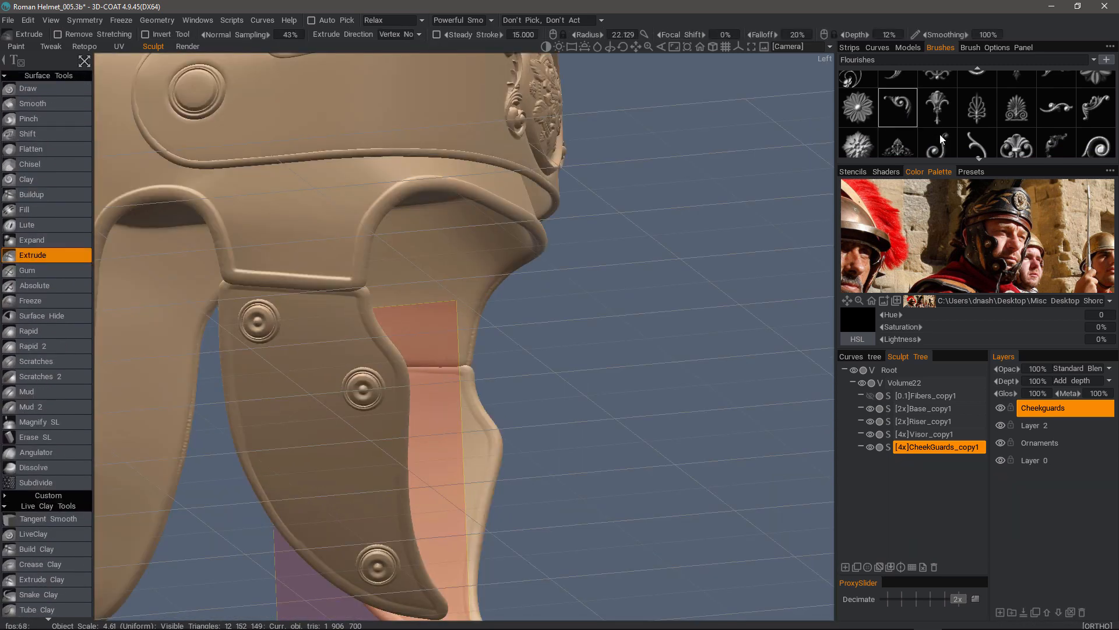
scroll(902, 137, "down", 1)
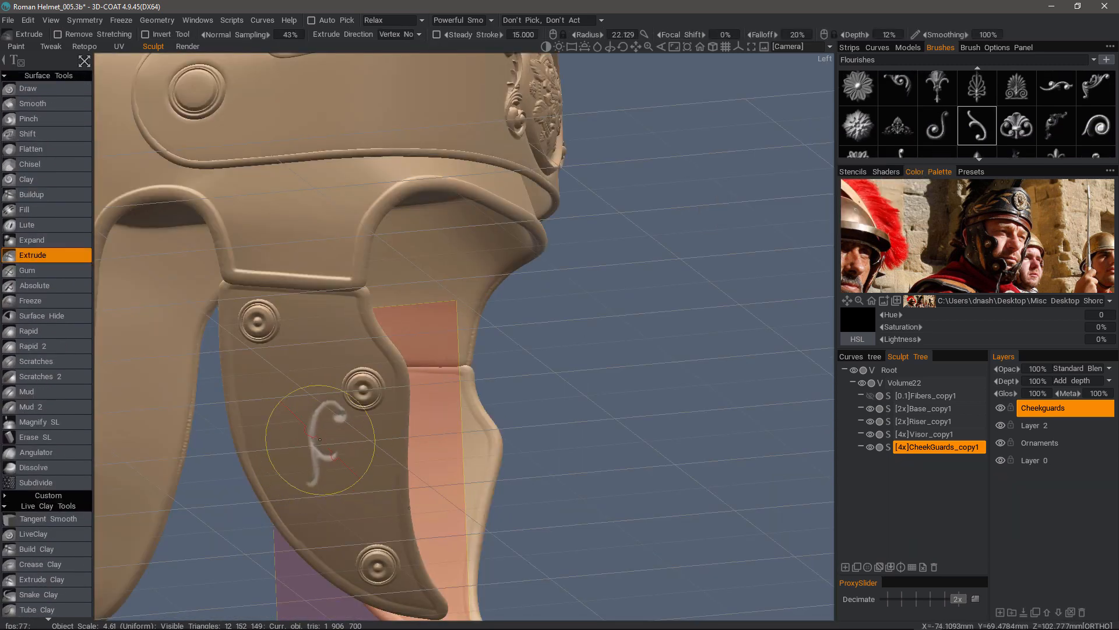
left_click(144, 61)
mouse_move(303, 436)
left_mouse_down()
mouse_move(310, 388)
mouse_move(232, 421)
mouse_move(226, 435)
left_mouse_up()
mouse_move(227, 434)
left_mouse_down("alt")
mouse_move(268, 507)
mouse_move(262, 484)
left_mouse_up("alt")
- Stamp the fanned leaf brush from the Flourishes set at both ends of the cheek guard's scroll at 22% depth
scroll(268, 496, "down", 2)
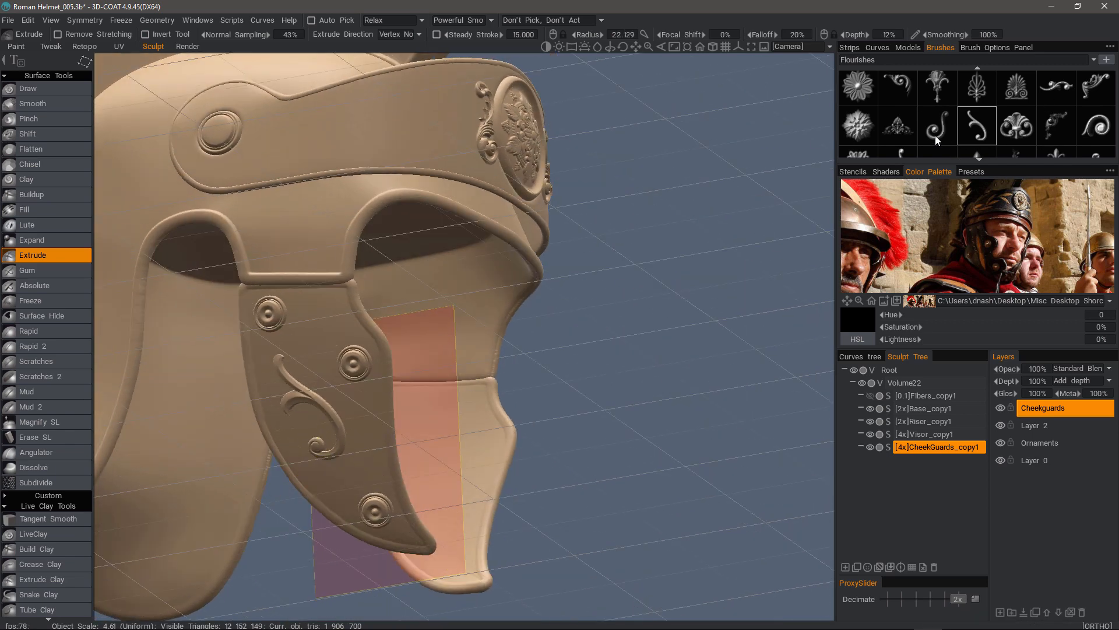
scroll(927, 111, "down", 2)
scroll(925, 94, "down", 2)
left_click(972, 106)
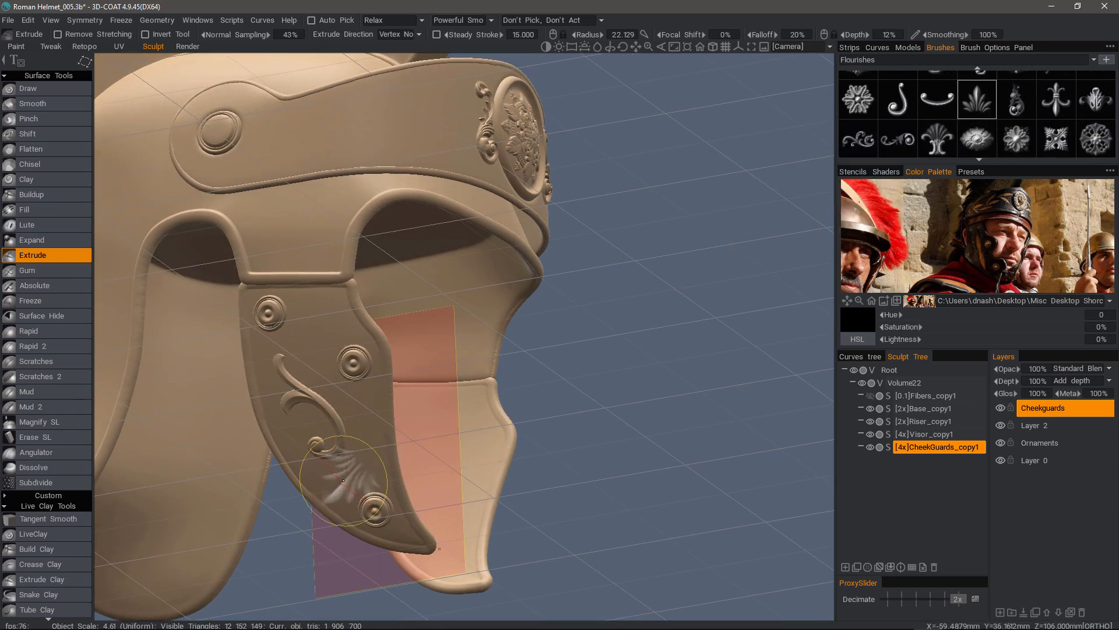
scroll(125, 334, "down", 3)
left_click_drag(368, 458, 292, 402, "alt")
scroll(350, 396, "up", 2)
scroll(292, 402, "up", 2)
left_click_drag(288, 400, 330, 380)
scroll(150, 275, "down", 4)
left_click_drag(330, 381, 443, 289, "alt")
scroll(200, 330, "up", 2)
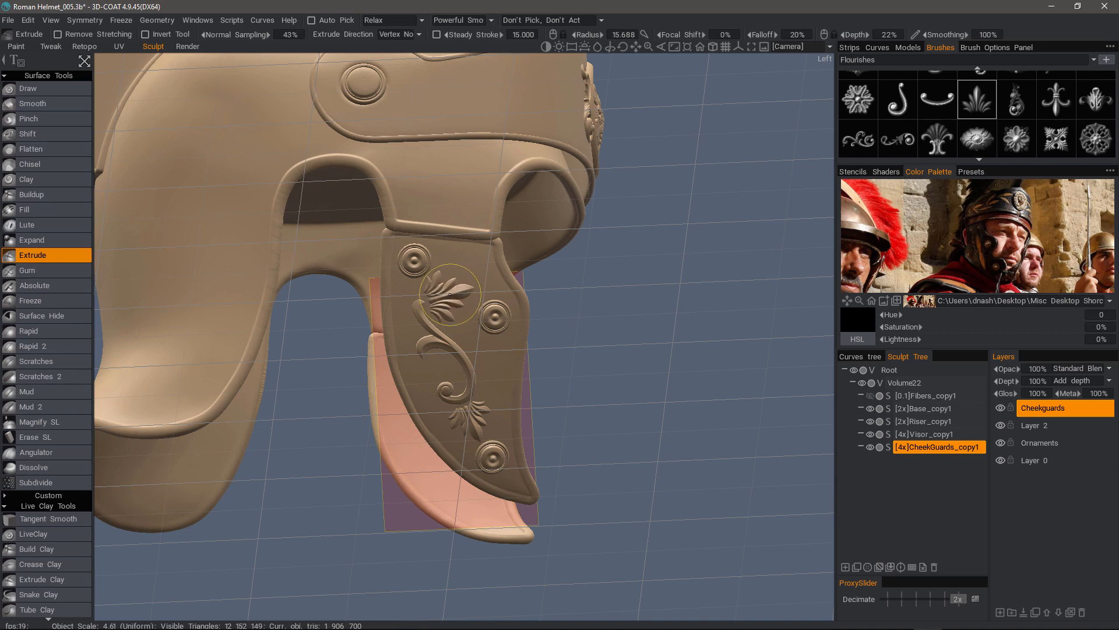
- Make the Ornaments layer and the Visor_copy1 volume active and pick the long leafy scroll brush
left_click_drag(379, 372, 373, 420, "alt")
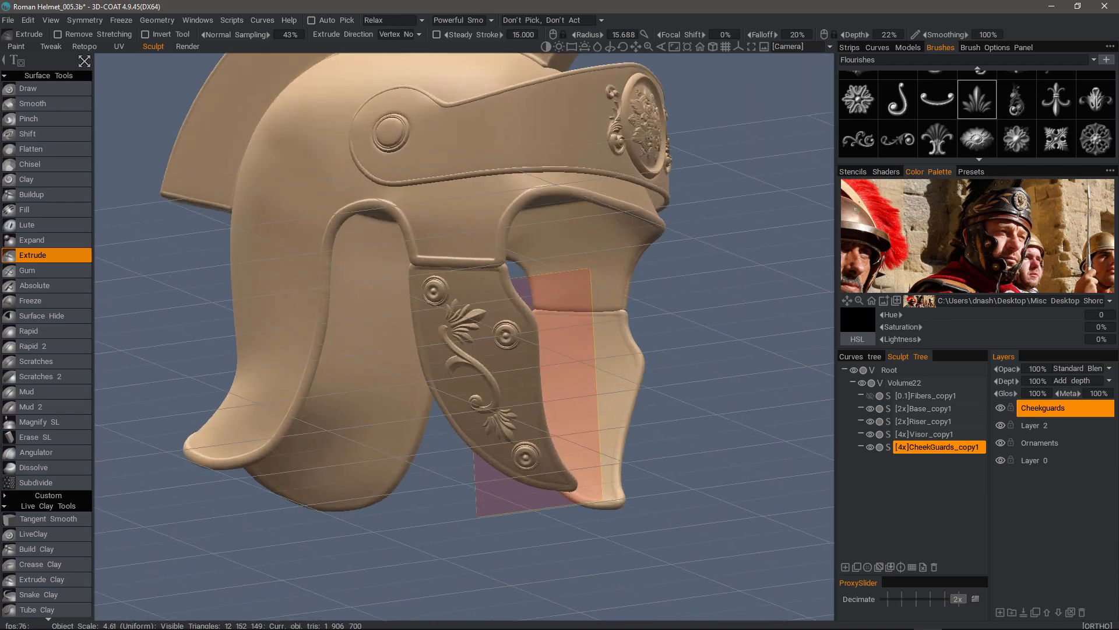
right_click_drag(373, 420, 401, 479, "alt")
left_click_drag(401, 479, 670, 495, "alt")
left_click(1041, 443)
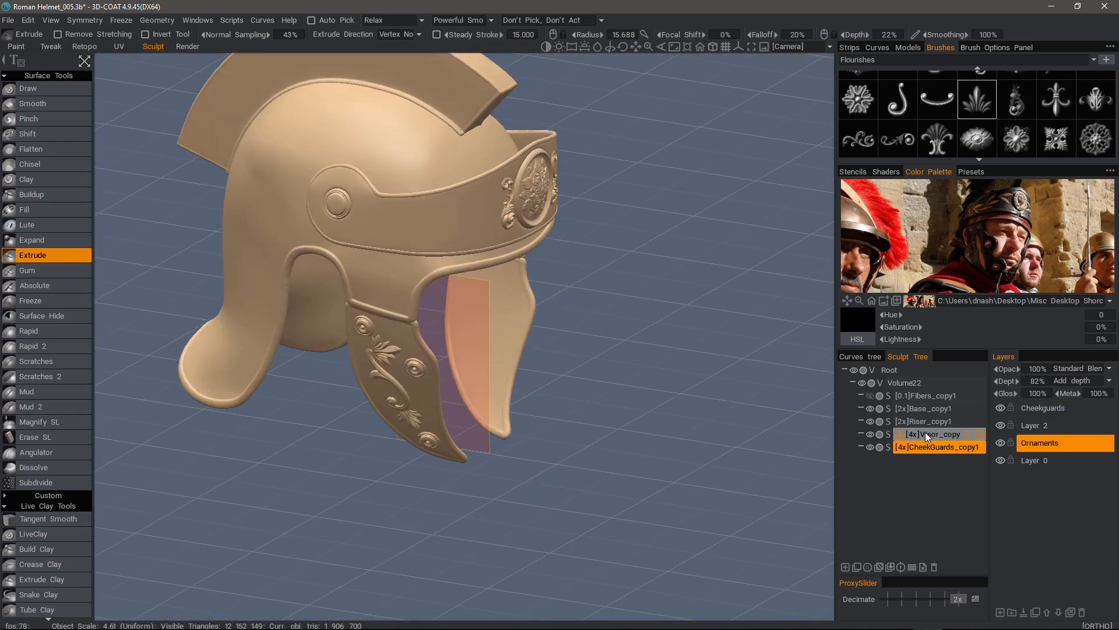
left_click(925, 434)
scroll(906, 143, "down", 2)
left_click(897, 130)
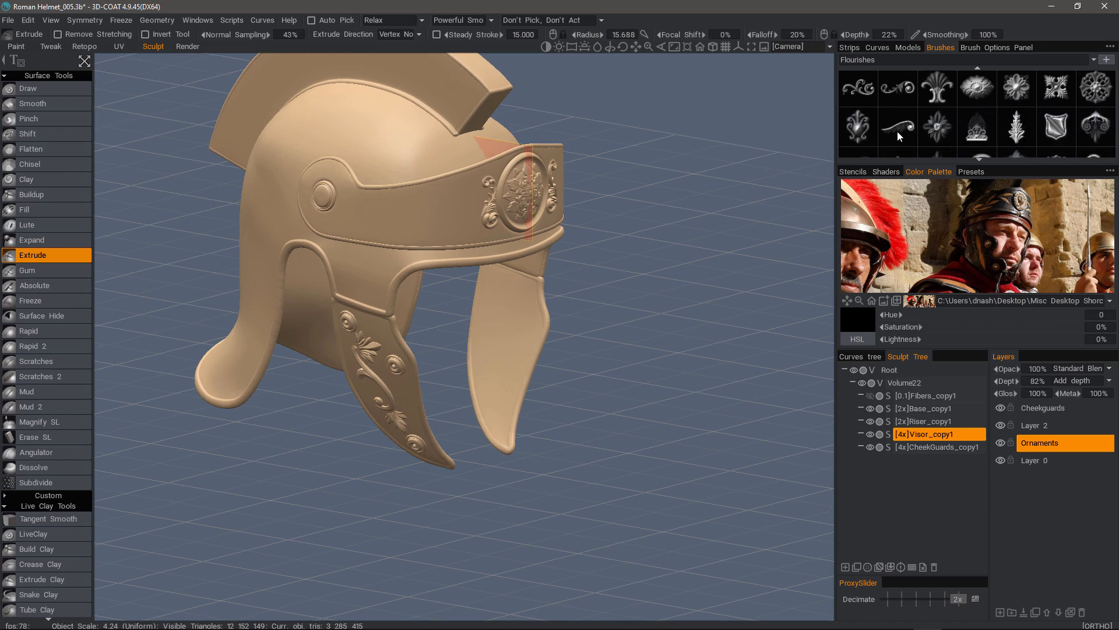
- Add a new layer above Ornaments and name it Ornaments2
scroll(589, 338, "up", 3)
left_click(1000, 613)
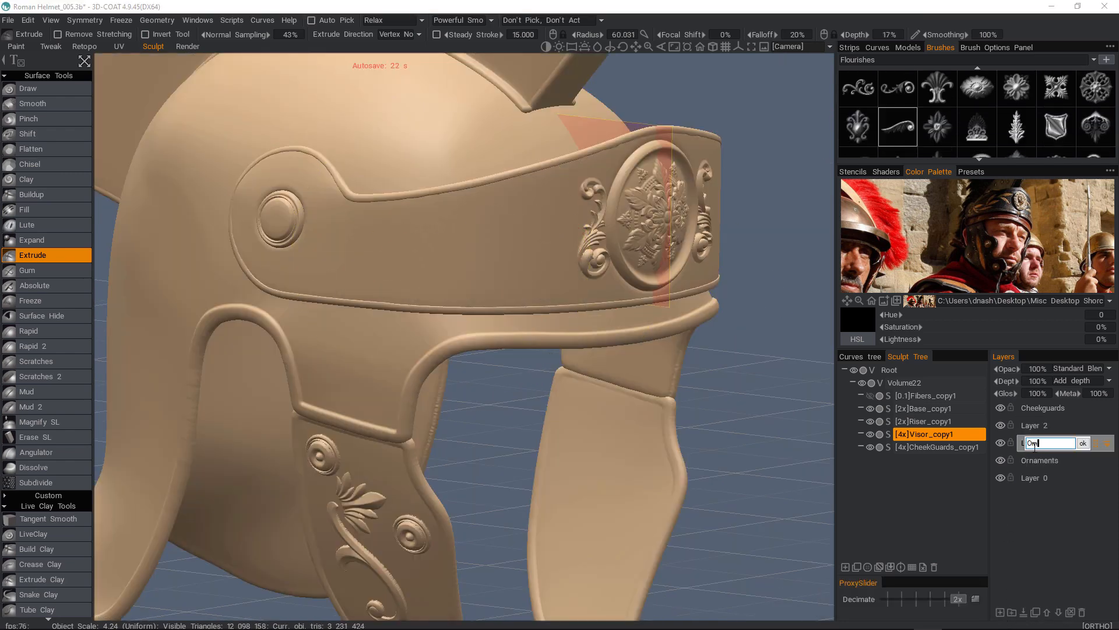
type("Ornaments2")
key("Return")
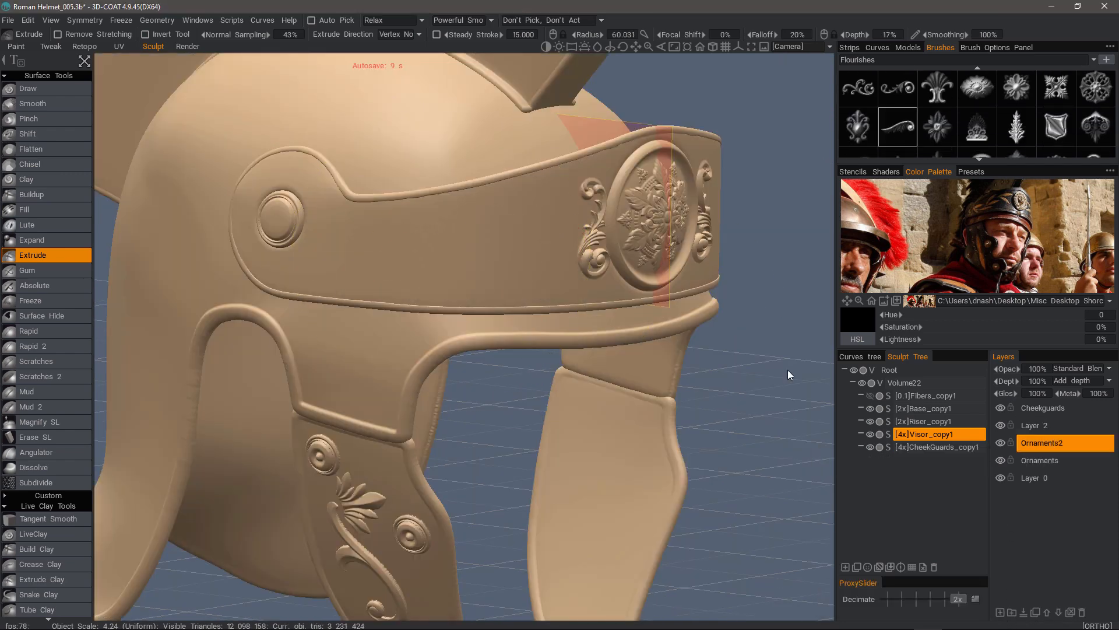
- Stamp a large leafy scroll on the visor between the pivot disc and front medallion at 60.031 radius and 17% depth
left_click(432, 245)
left_click(432, 245)
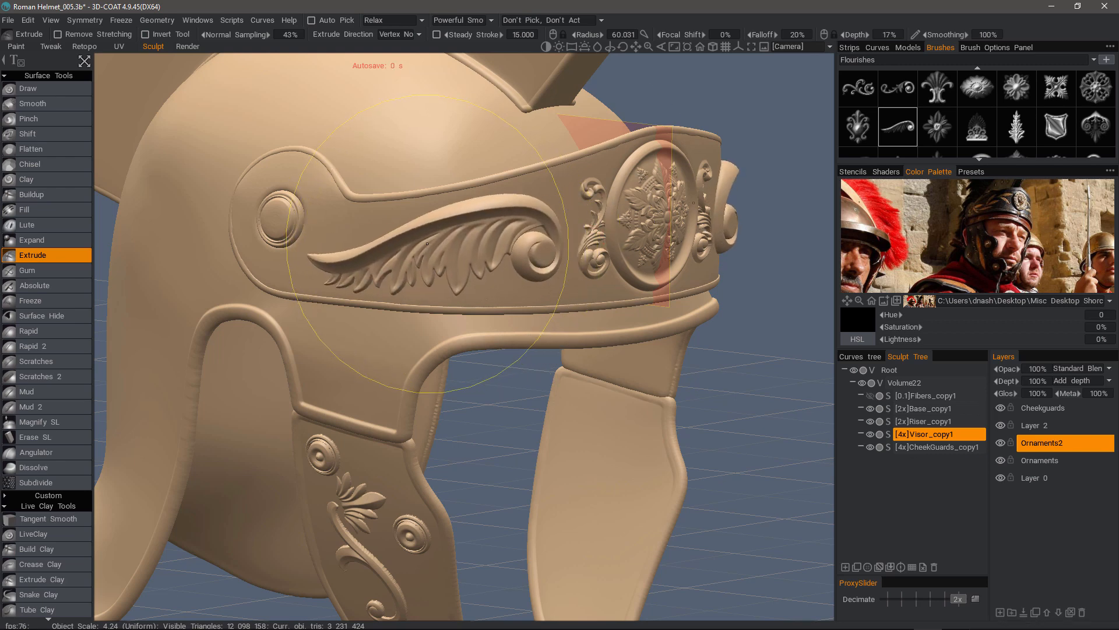
scroll(502, 318, "down", 5)
left_click_drag(769, 362, 735, 224)
- Lower the depth of the Ornaments2 layer to soften the visor's scroll relief
left_click_drag(990, 382, 971, 383)
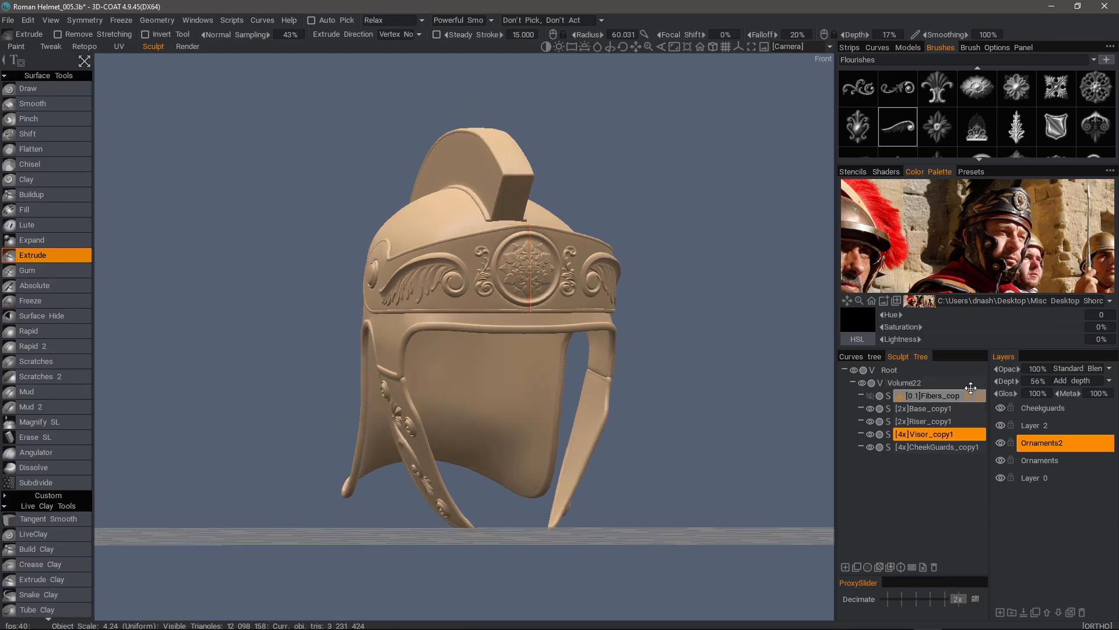
scroll(579, 462, "up", 3)
left_click_drag(723, 420, 629, 408)
scroll(580, 462, "down", 5)
scroll(630, 408, "up", 4)
left_click_drag(1005, 381, 978, 382)
scroll(778, 410, "down", 3)
left_click_drag(816, 402, 694, 428)
- Add a new layer above Cheekguards and make the Fibers_copy1 crest visible and active
left_click(1042, 409)
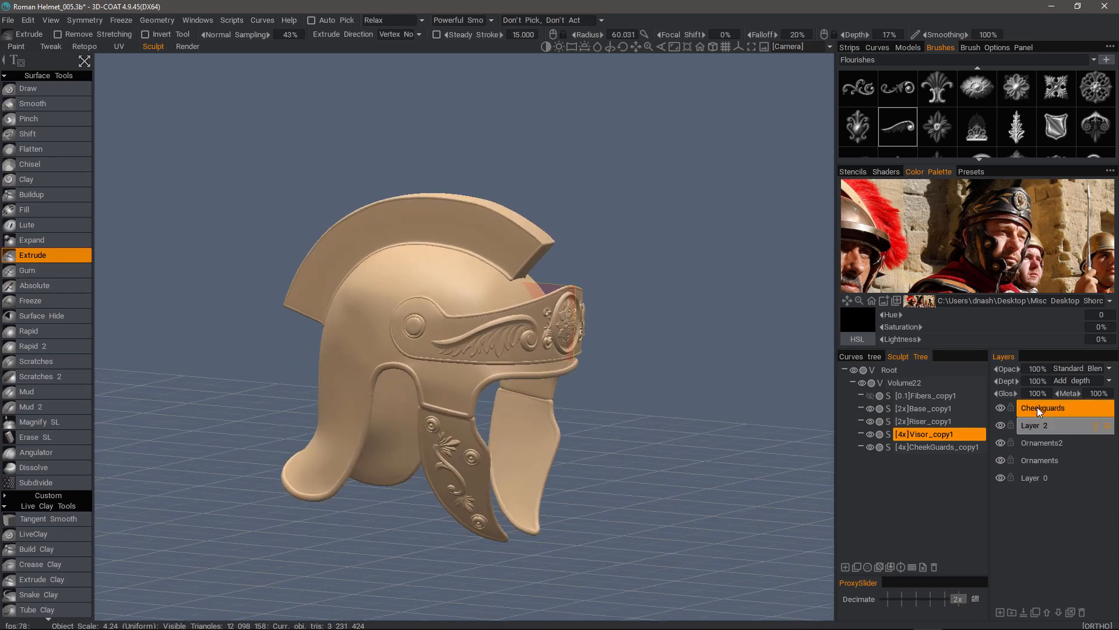
left_click(1000, 612)
left_click(929, 394)
mouse_move(764, 268)
left_mouse_down()
mouse_move(711, 246)
mouse_move(885, 416)
mouse_move(870, 410)
left_mouse_up()
scroll(712, 246, "down", 2)
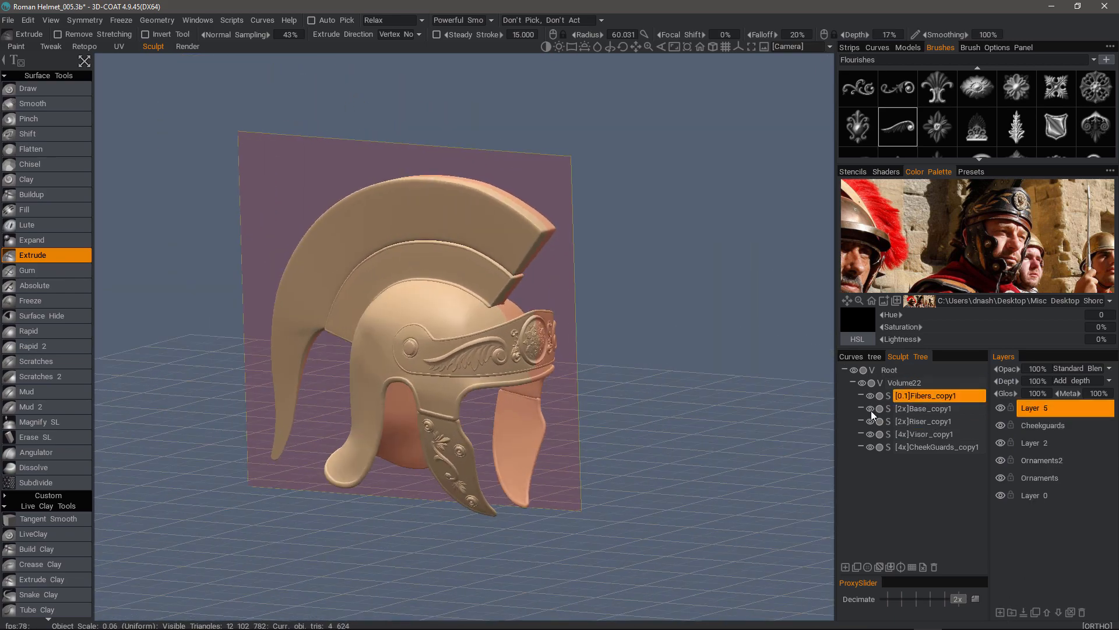
- Isolate the Fibers_copy1 crest by hiding the base, riser, visor and cheek guards
left_click(872, 410)
left_click(871, 422)
left_click(871, 434)
left_click(871, 446)
left_click(8, 21)
left_click(29, 142)
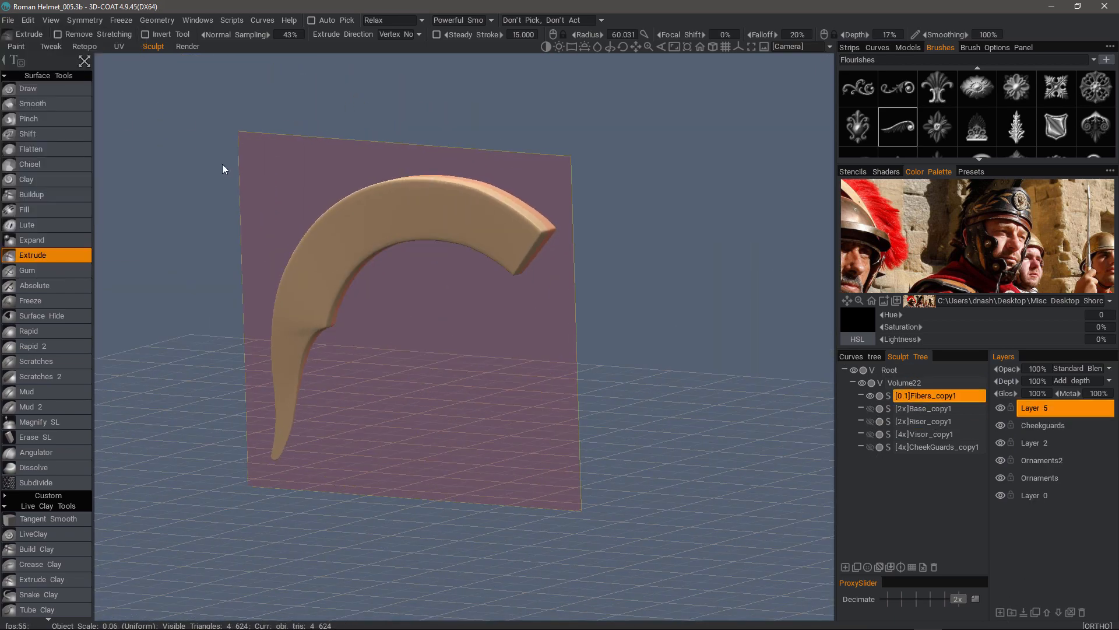
- Stroke fine parallel hair ridges across the crest's side from front to tail with the Extrude and voxel Build tools
left_click(921, 60)
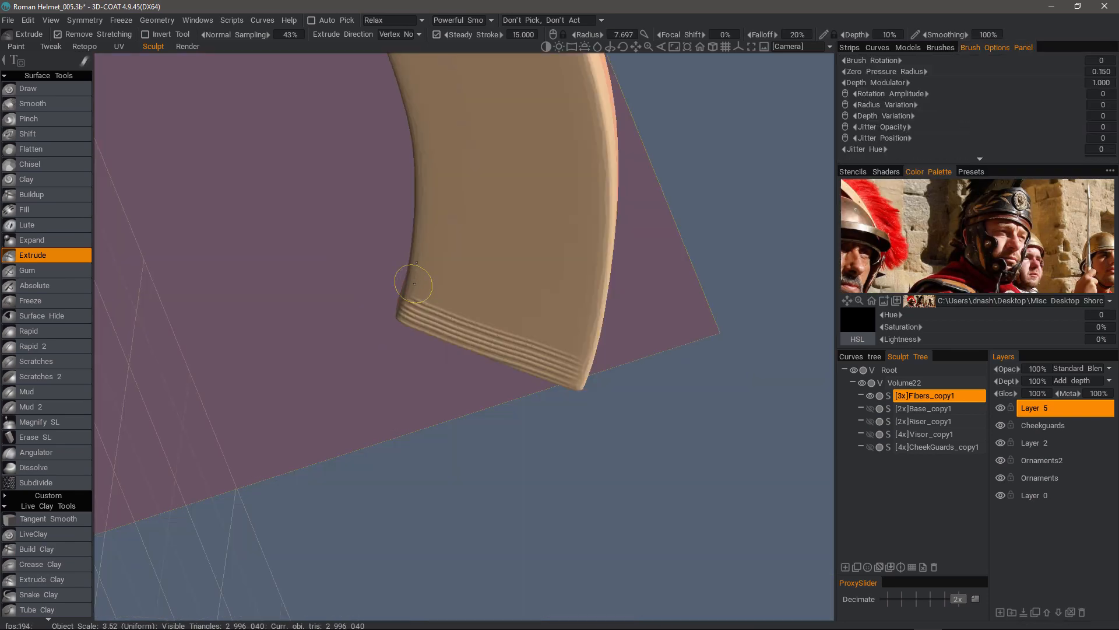
left_click_drag(415, 284, 424, 174)
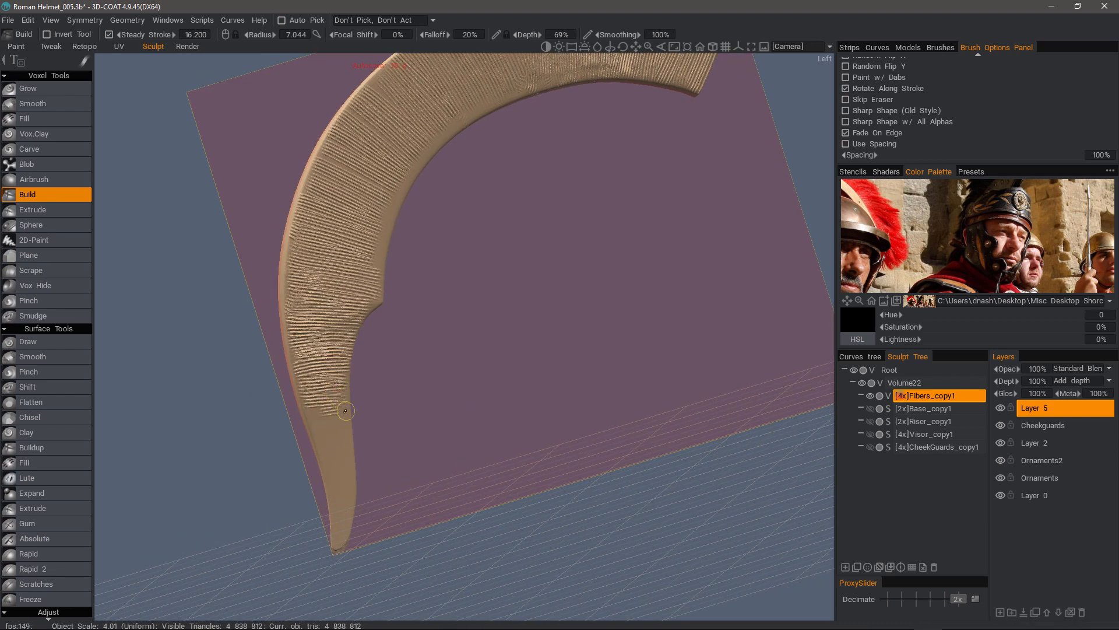
left_click_drag(345, 410, 340, 426)
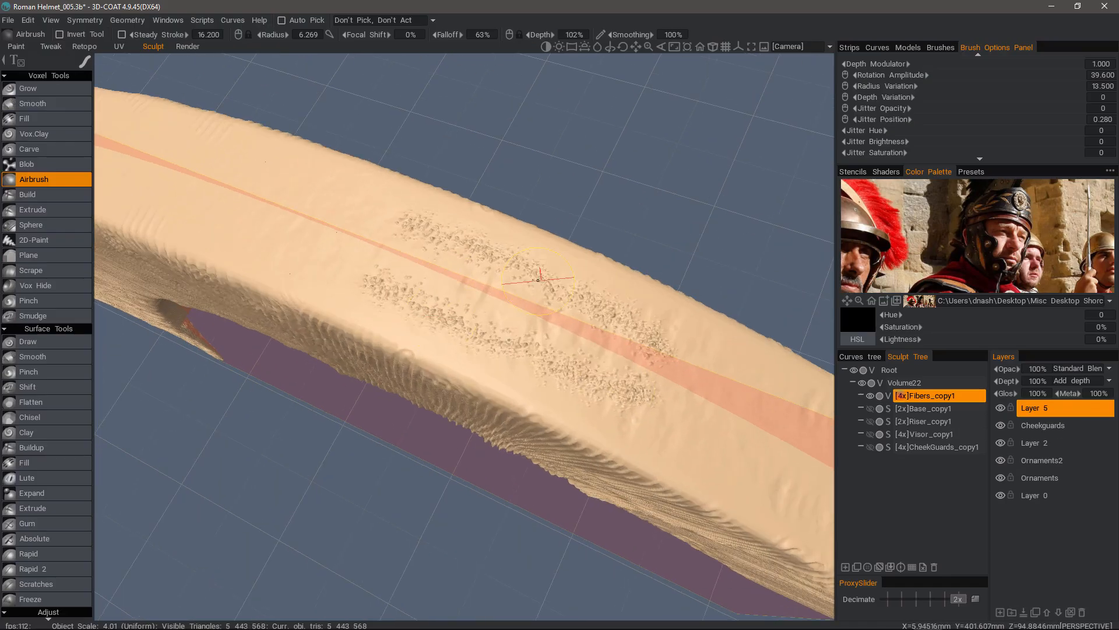
- Speckle the crest's top with bristle tips using the voxel Airbrush at 39.6 rotation amplitude, 13.5 radius variation and 0.28 position jitter
mouse_move(537, 280)
left_mouse_down()
mouse_move(513, 338)
mouse_move(571, 408)
left_mouse_up()
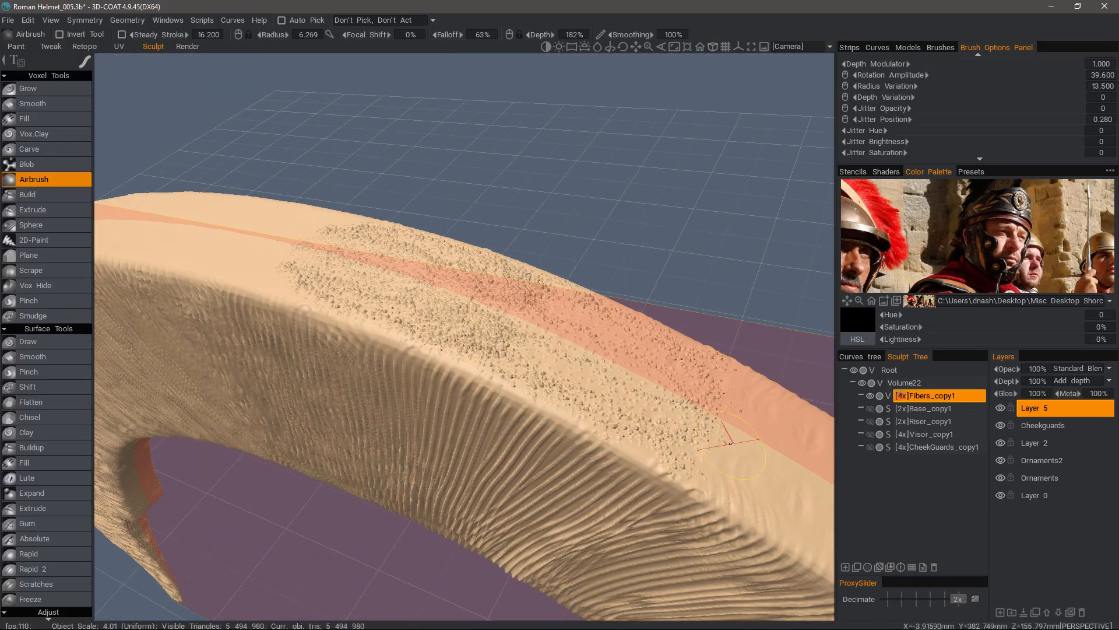
left_click_drag(730, 443, 478, 379)
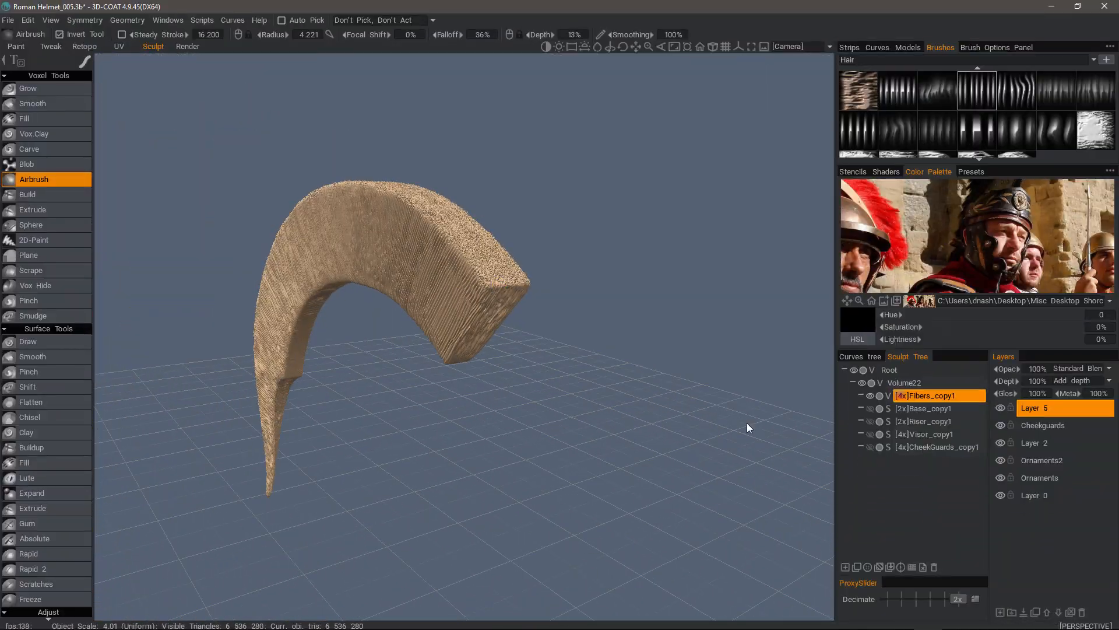
- Unhide the base, riser, visor and cheek guards together with the fiber crest
left_click(869, 408)
left_click(870, 421)
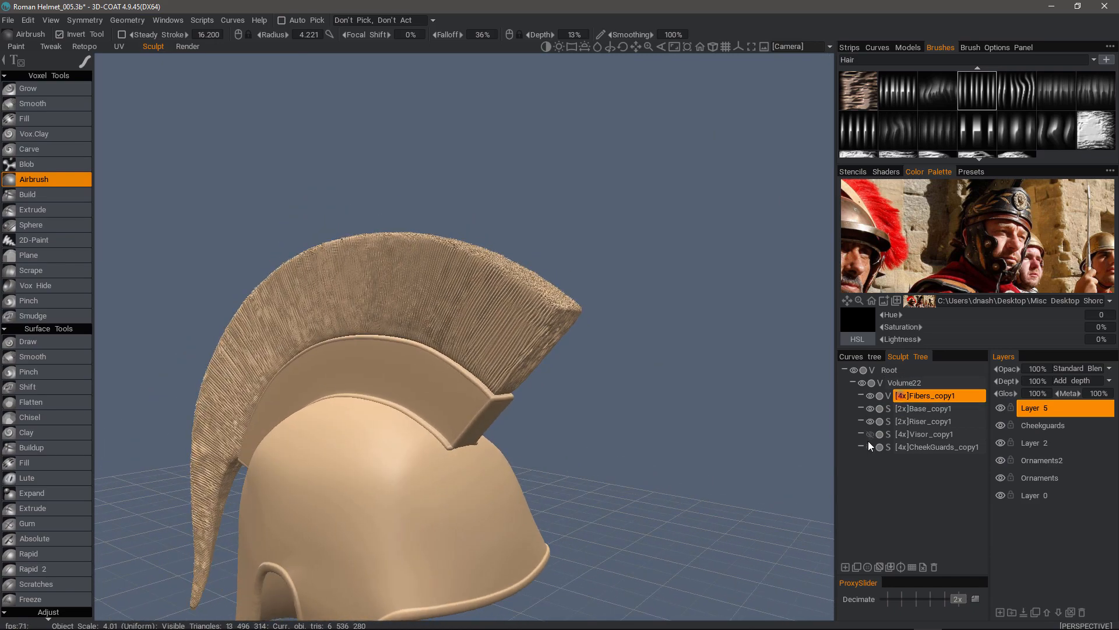
left_click(870, 434)
left_click(870, 447)
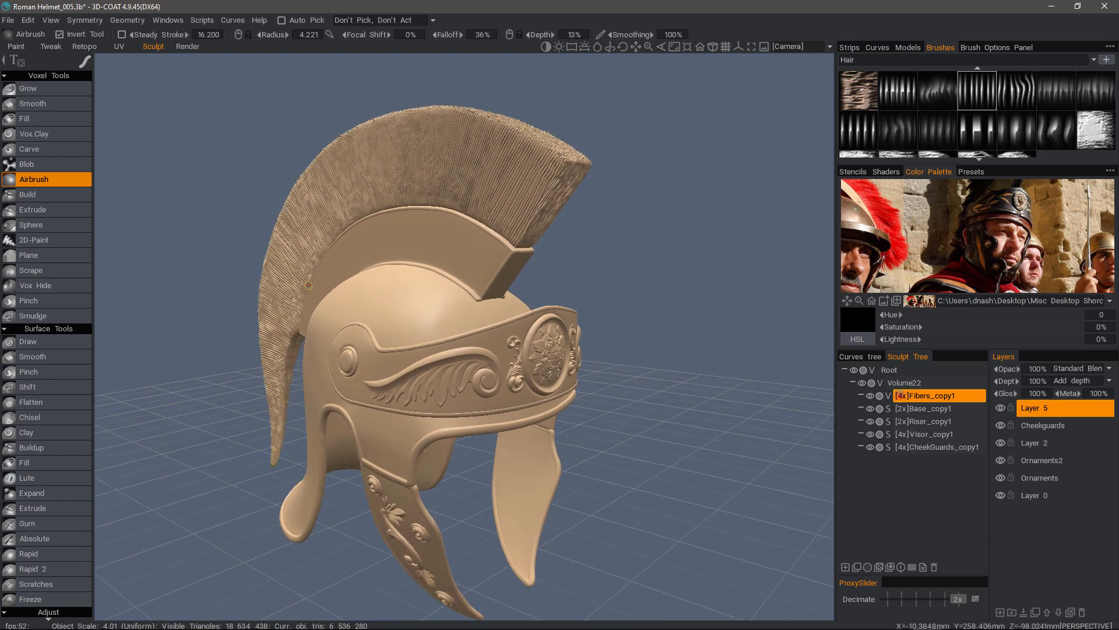
- Apply the dark red shader from the default shader set to the fiber crest
left_click(885, 171)
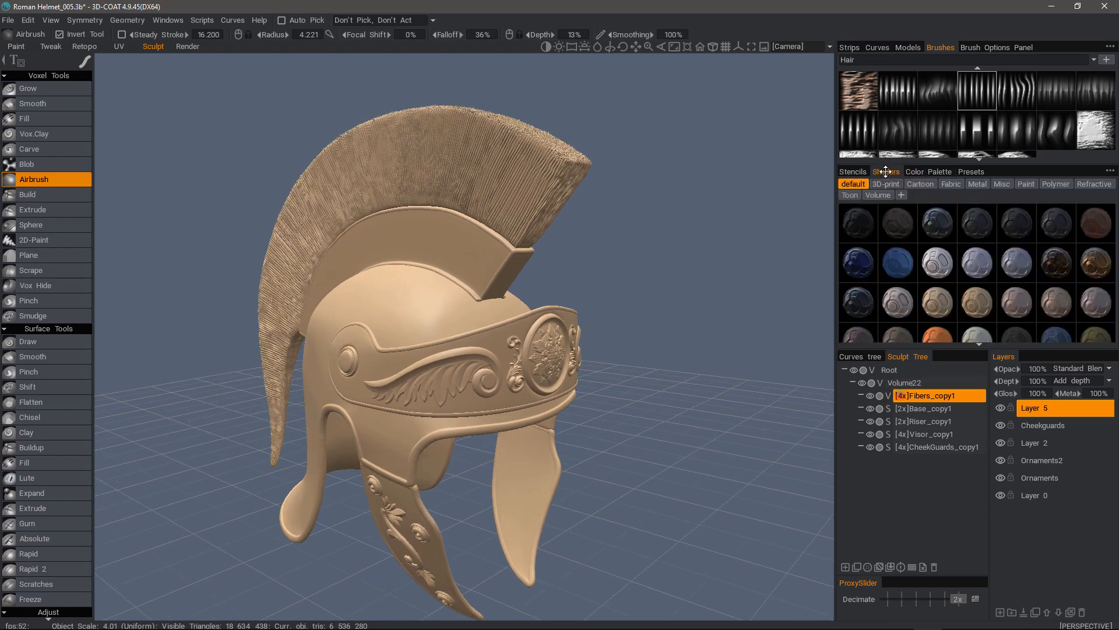
scroll(897, 224, "down", 2)
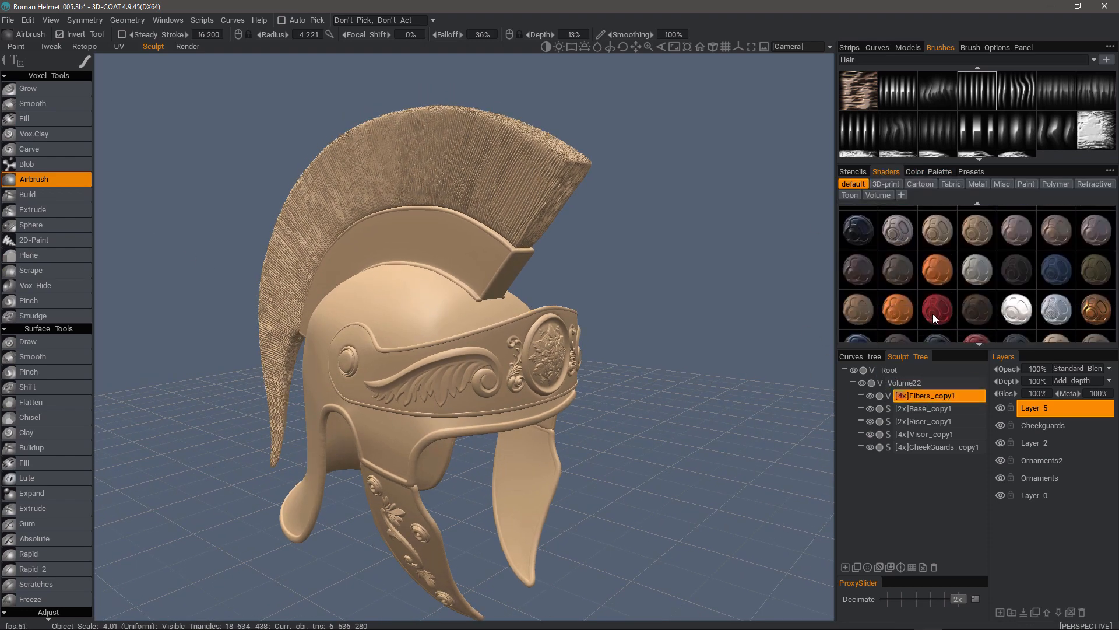
left_click(935, 314)
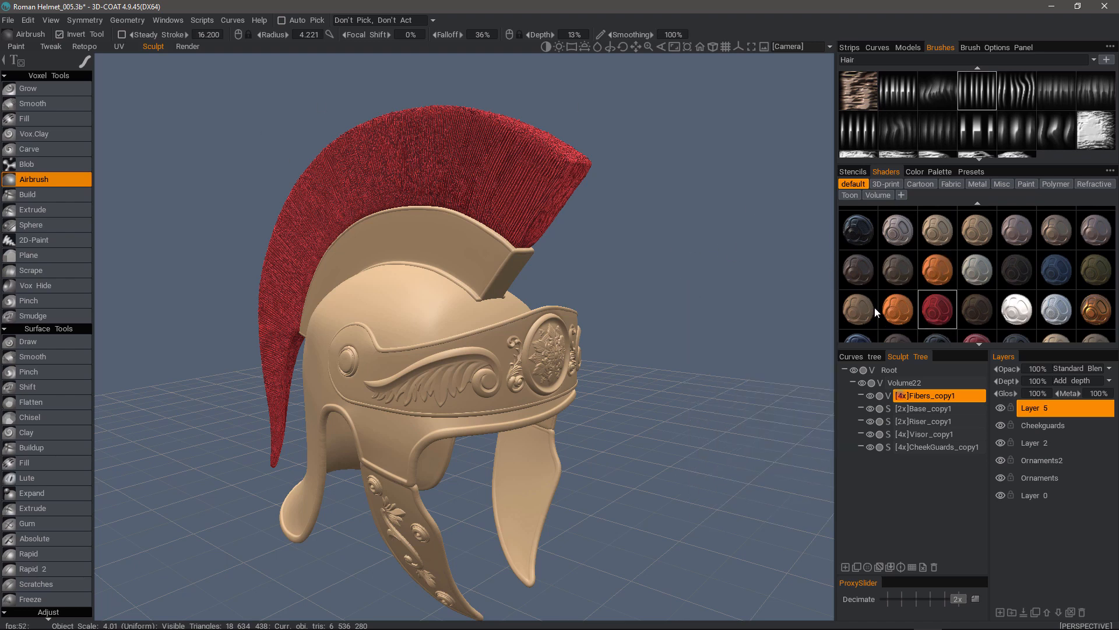
- Apply the dark metallic shader with bright worn edges to Base_copy1 and Riser_copy1
left_click(929, 411)
scroll(893, 328, "down", 3)
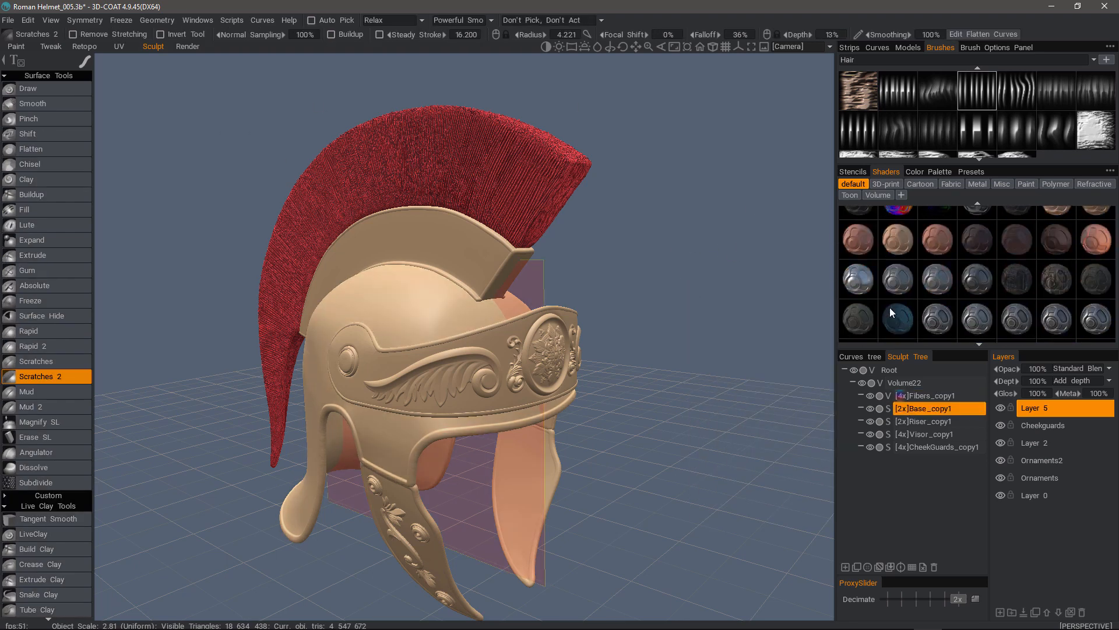
left_click(977, 253)
left_click(1011, 246)
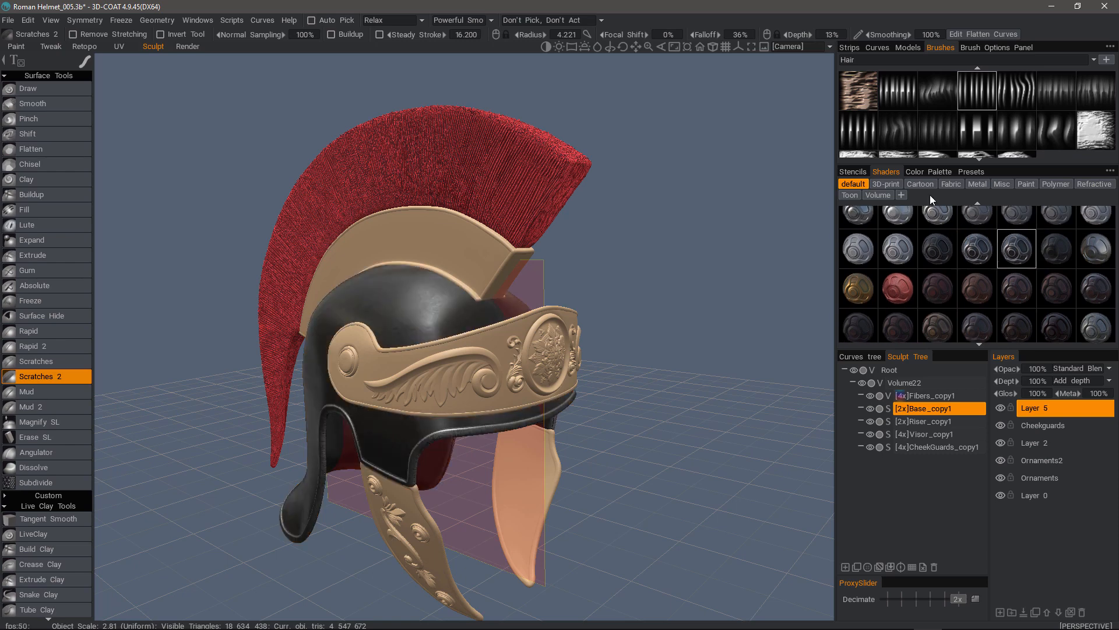
left_click(924, 422)
left_click(1018, 250)
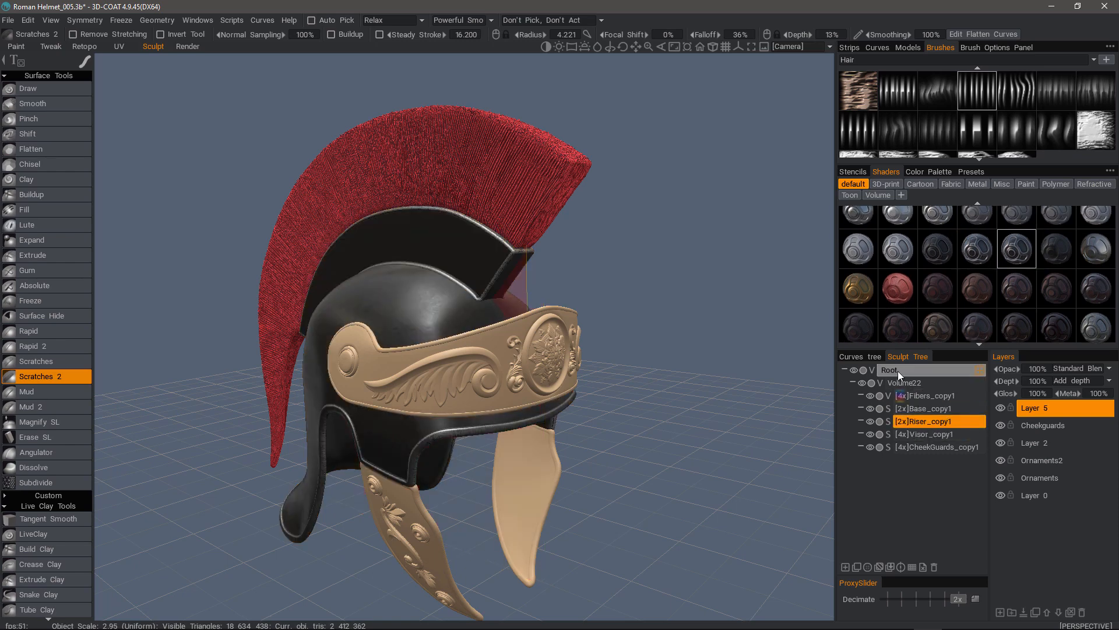
- Give Visor_copy1 and the CheekGuards_copy1 volume the same dark worn-edge metal shader as the base
left_click(927, 434)
left_click(1019, 252)
left_click(927, 446)
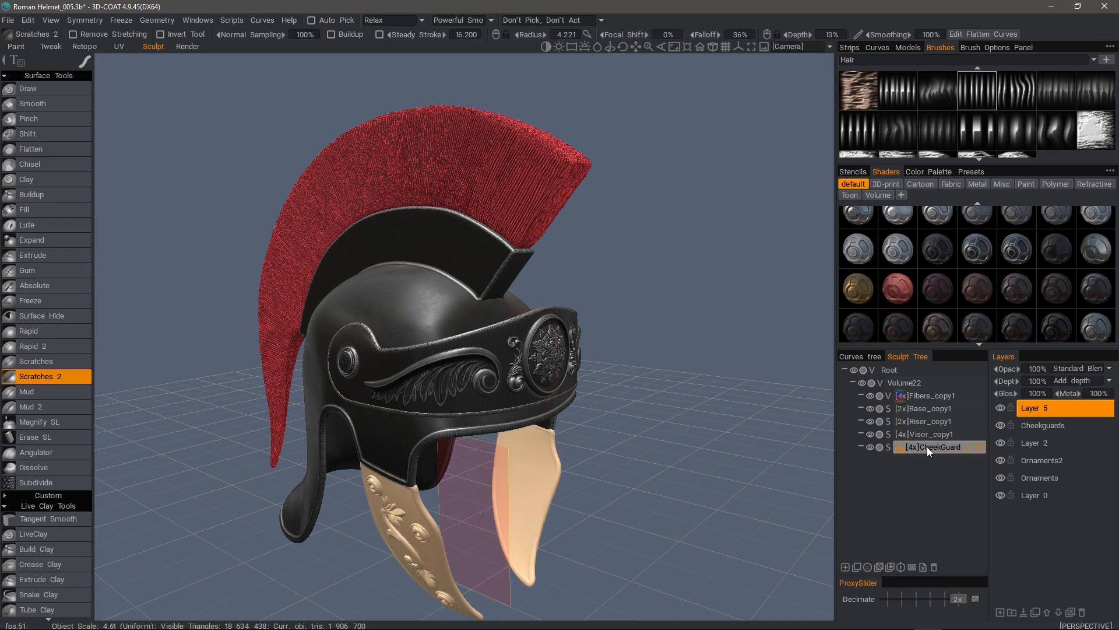
left_click(998, 250)
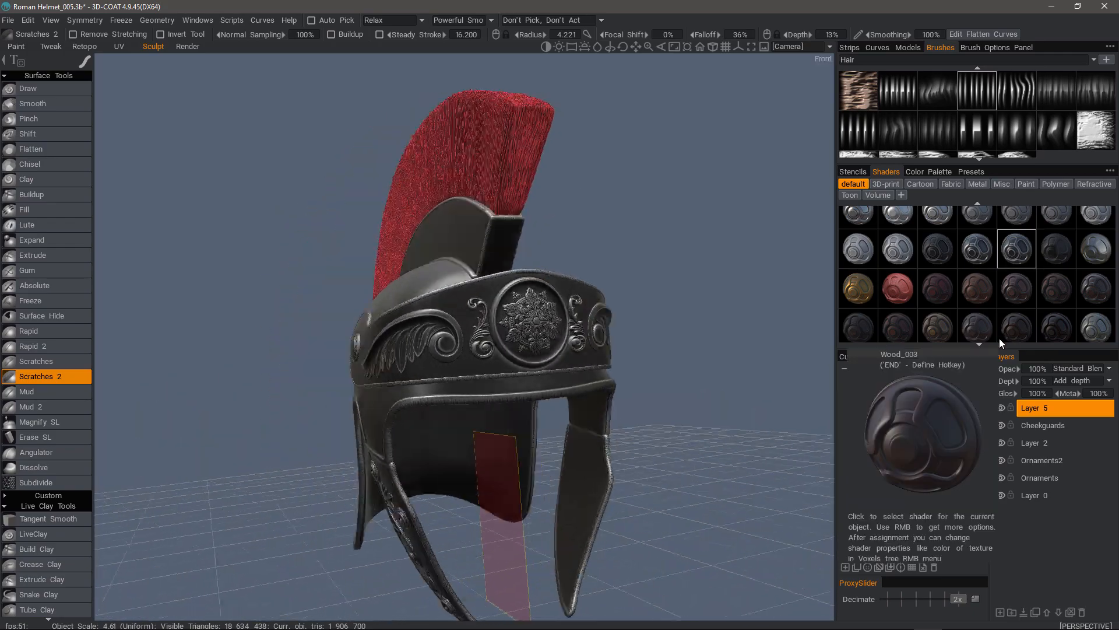